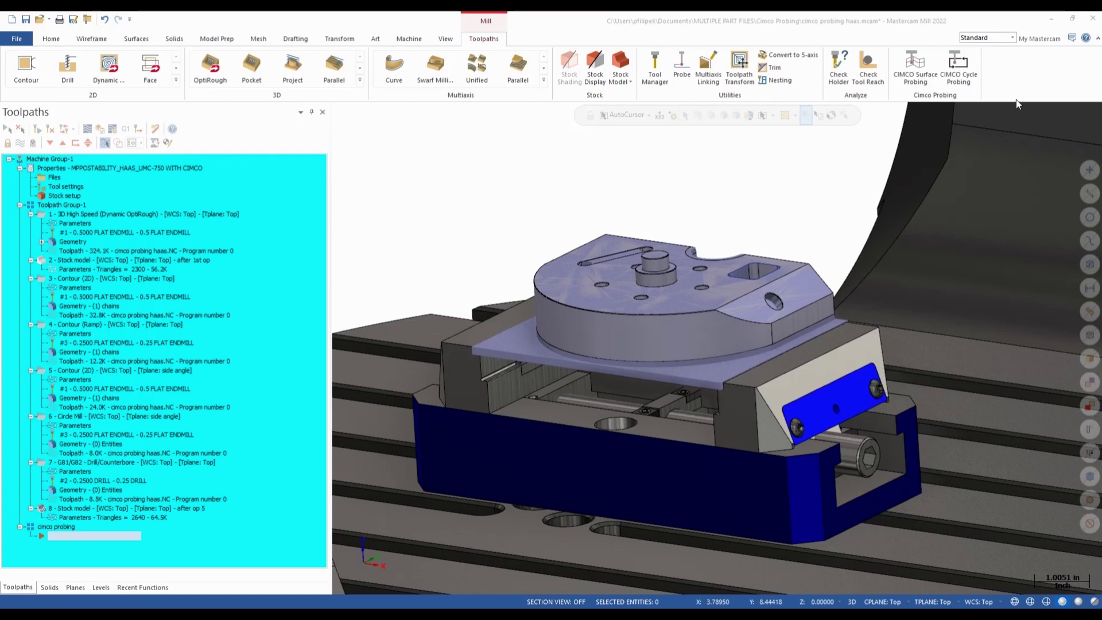
# - Show the Haas Renishaw Workpiece Datum cycles, from Width Inside (O9812) to Point One Axis (O9811)
pyautogui.click(966, 81)
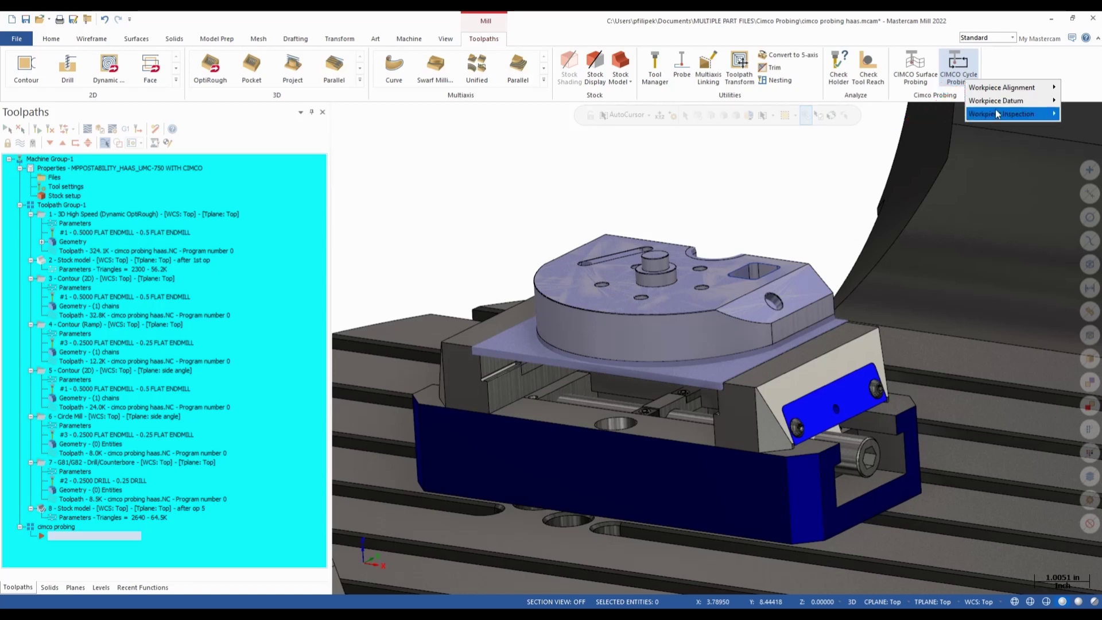
pyautogui.moveTo(997, 107)
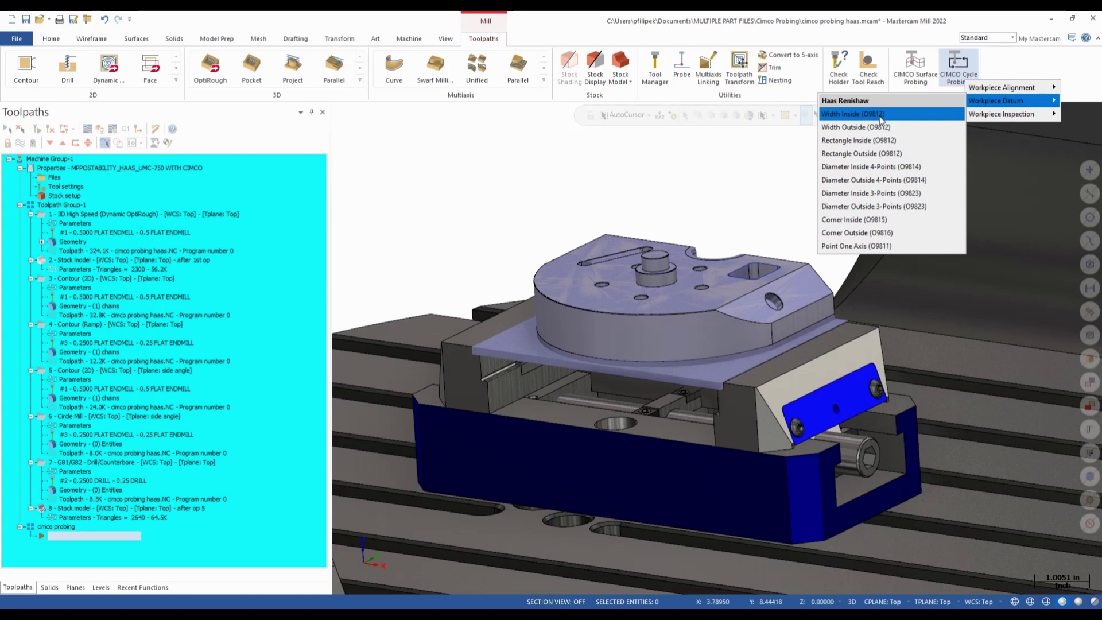
# - Add a Rectangle Outside (O9812) cycle using the Renishaw OMP40 probe (tool 20), showing its geometry options
pyautogui.click(855, 154)
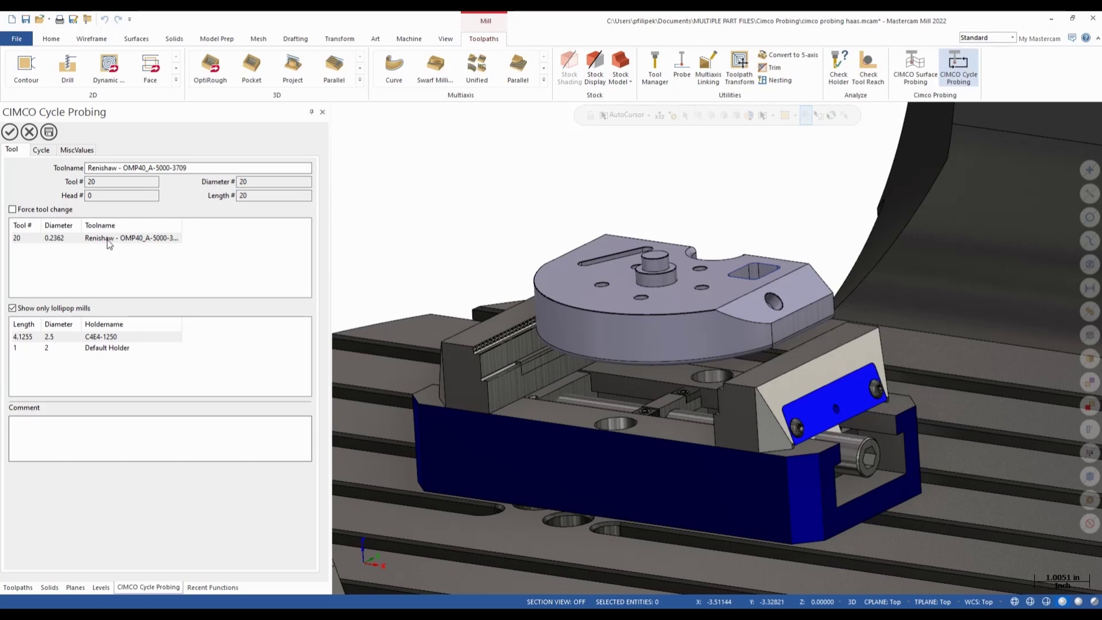
pyautogui.click(42, 151)
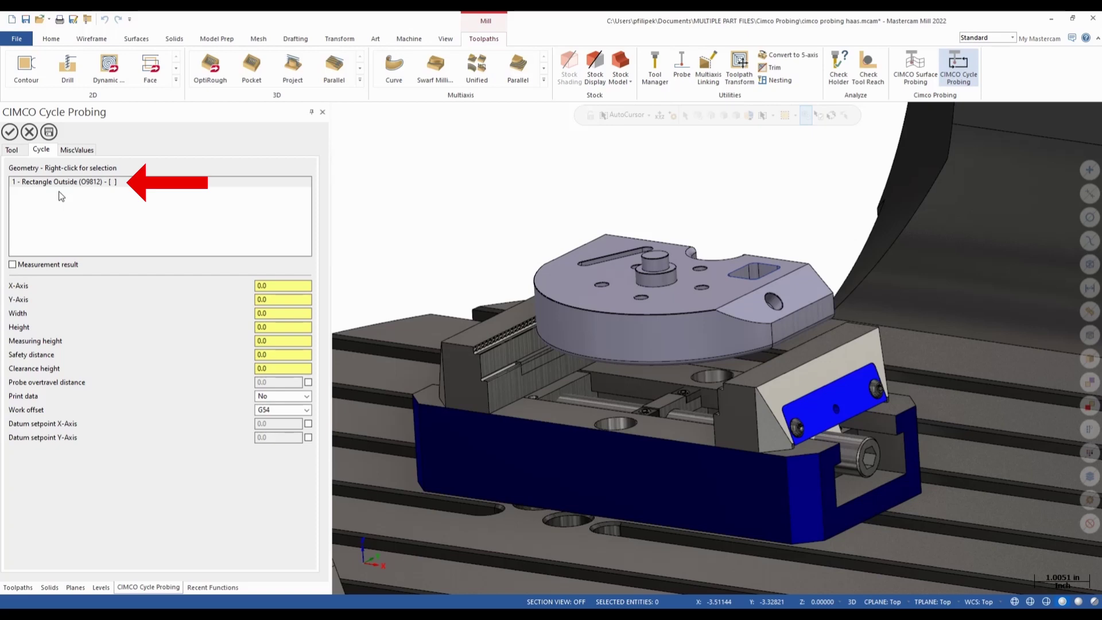
pyautogui.rightClick(61, 180)
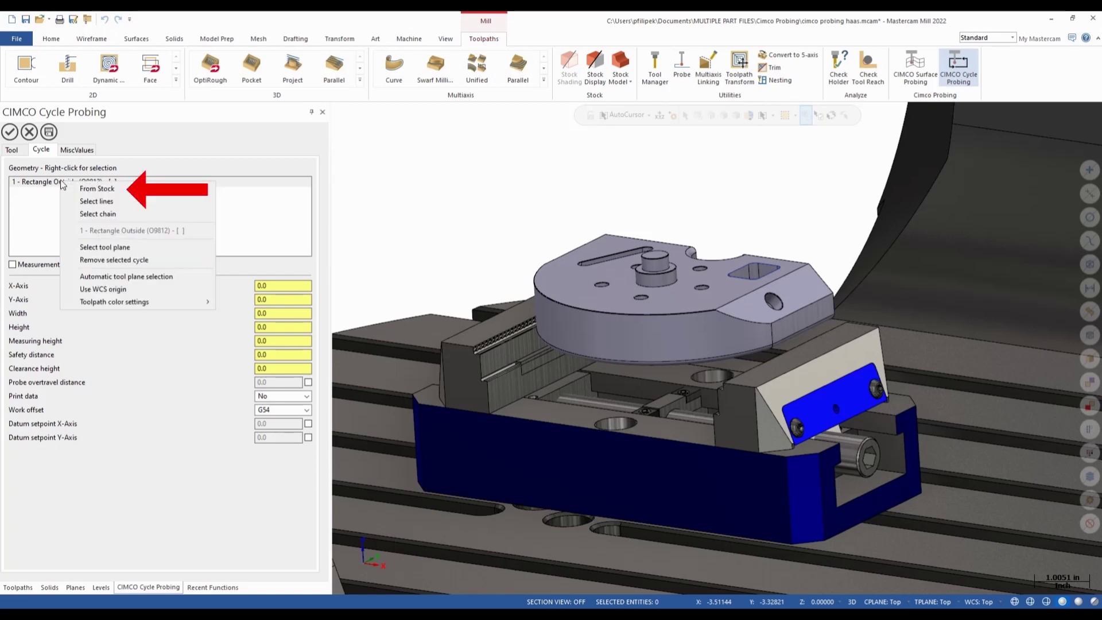
# - Take the rectangle from stock on Top: X 2.75, Y -2.0625, width 5.5, height 4.125
pyautogui.click(96, 189)
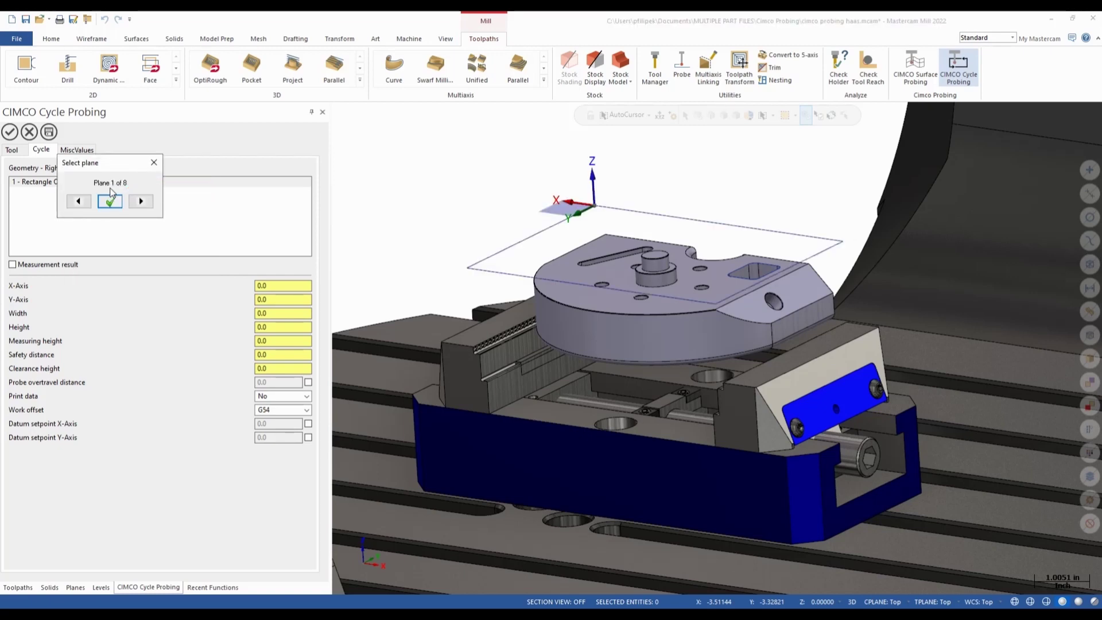
pyautogui.click(141, 202)
pyautogui.click(142, 201)
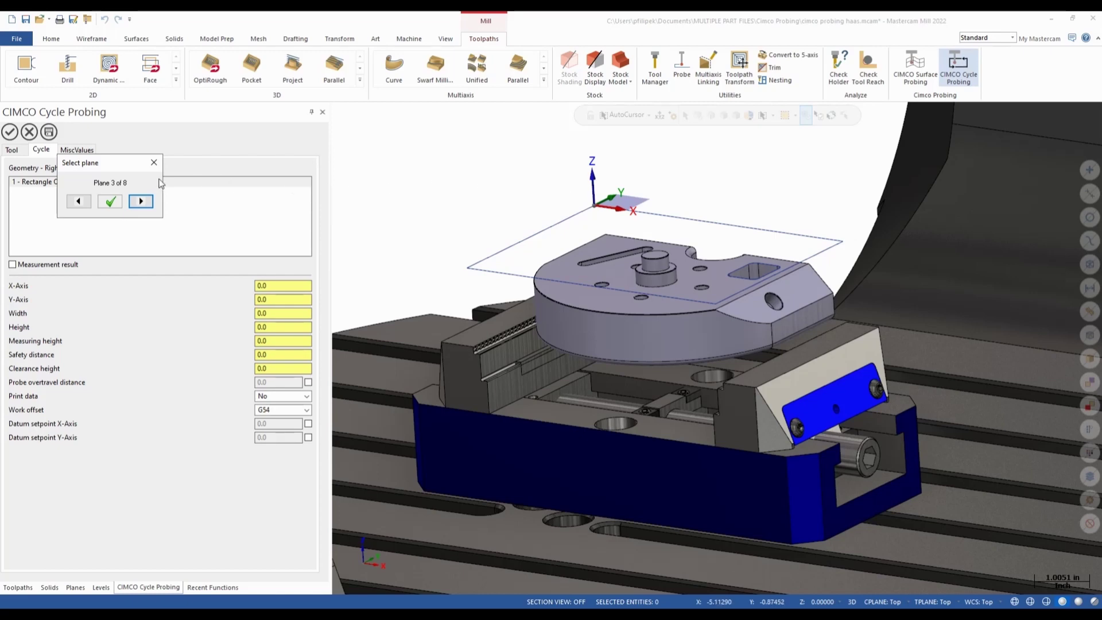
pyautogui.click(111, 201)
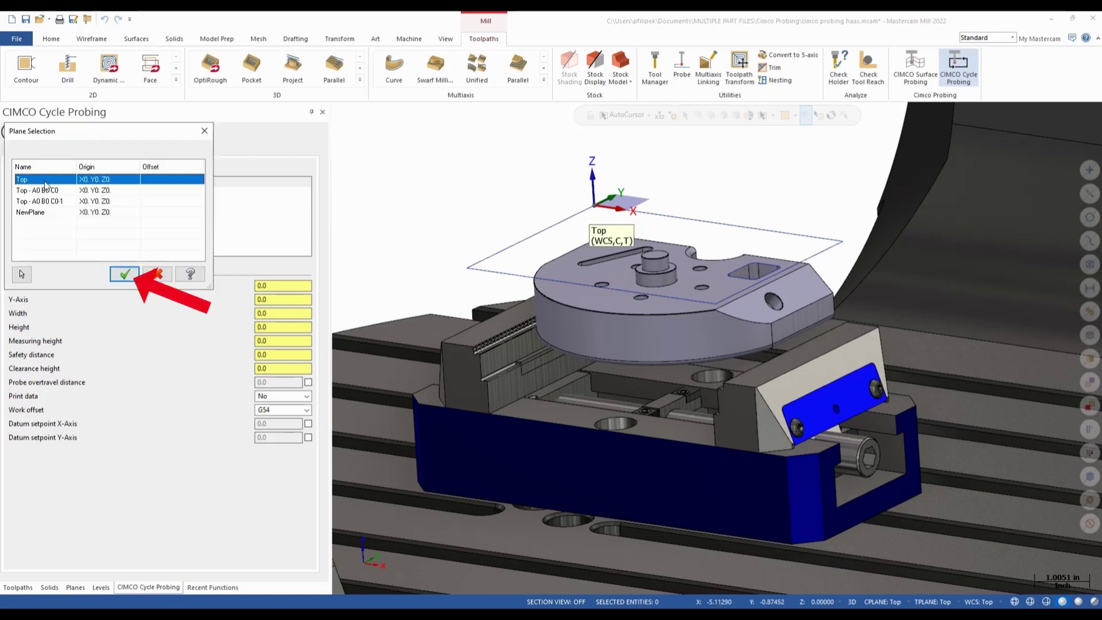
pyautogui.click(123, 275)
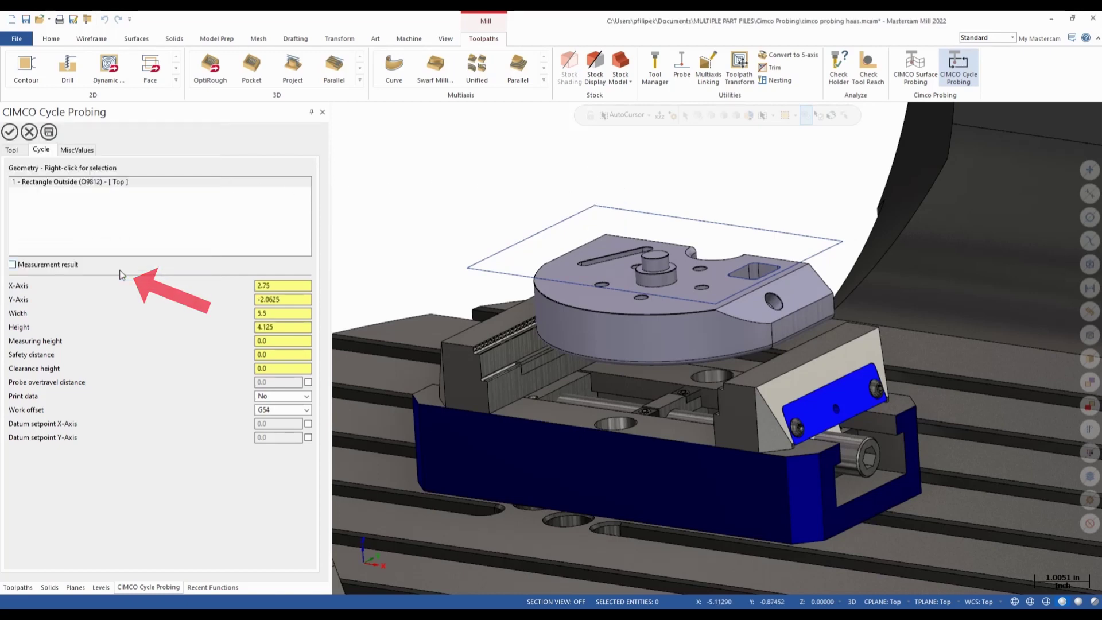
# - Set the rectangle cycle's measuring height to -0.4
pyautogui.click(276, 343)
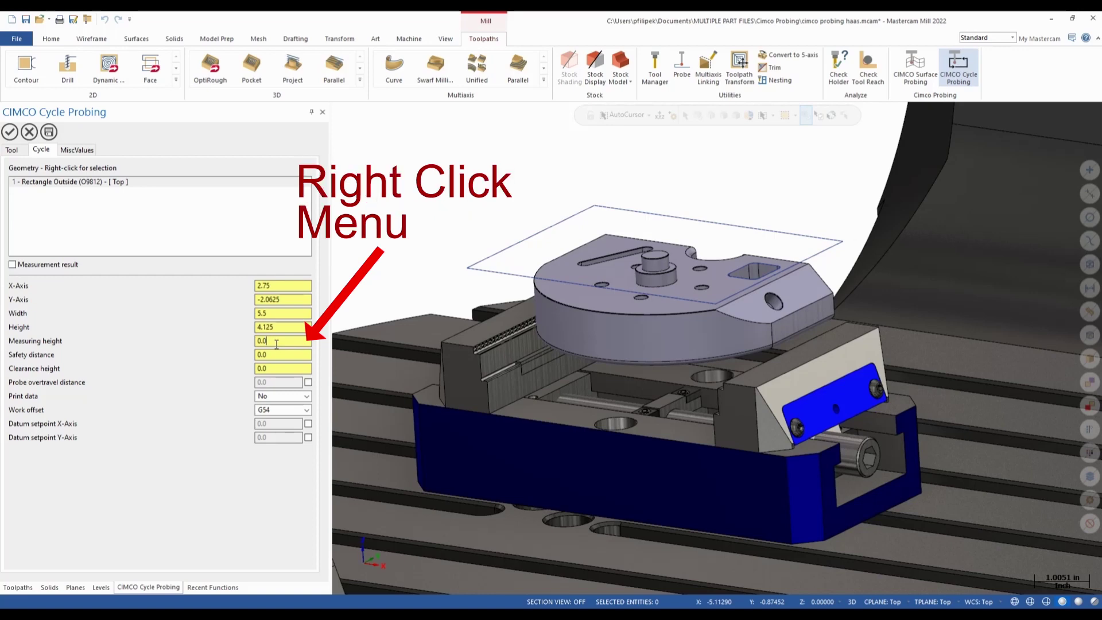
pyautogui.scroll(-3, 277, 344)
pyautogui.scroll(1, 277, 344)
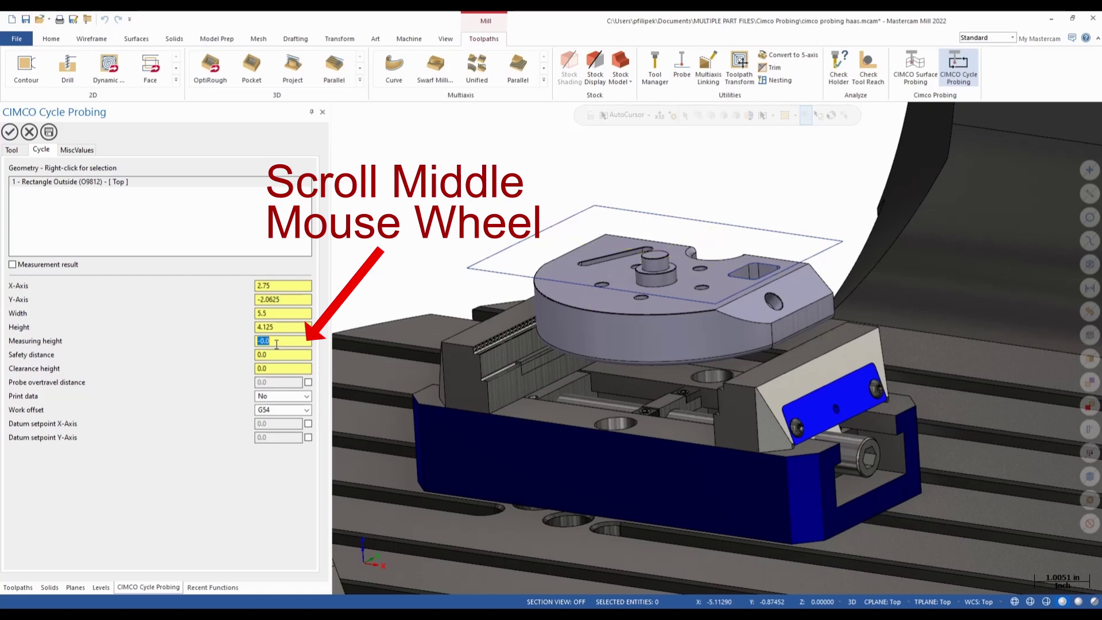
pyautogui.scroll(2, 277, 344)
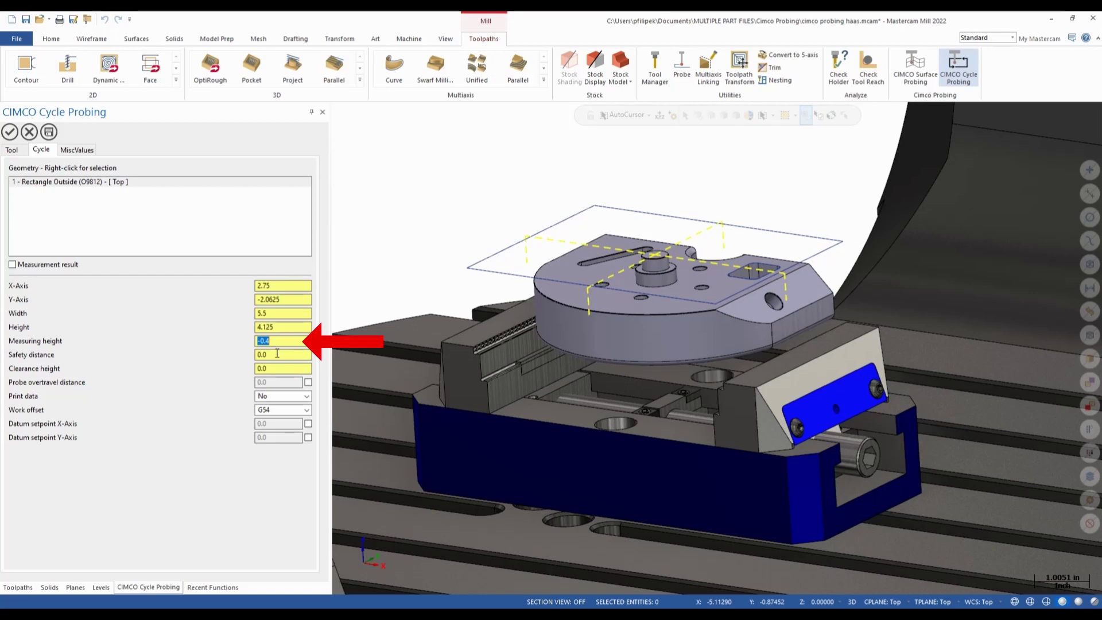
# - Set the safety distance to 0.2
pyautogui.write('0.4')
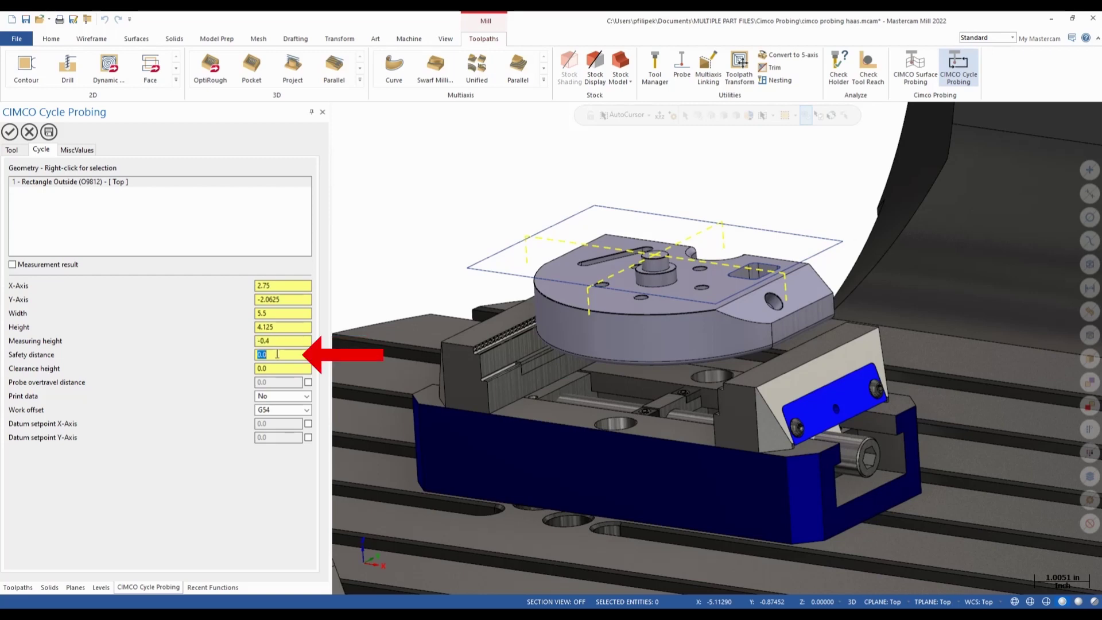
pyautogui.press('Return')
pyautogui.write('0.5')
pyautogui.press('Return')
pyautogui.write('0.4')
pyautogui.press('Return')
pyautogui.write('0.2')
pyautogui.press('Return')
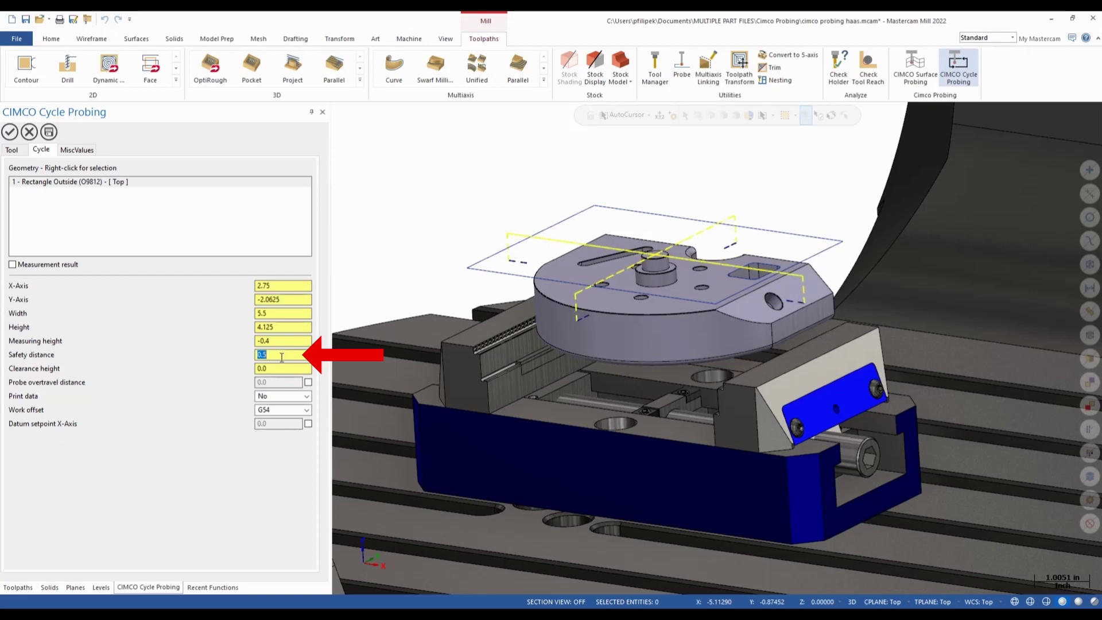
pyautogui.write('0.4')
pyautogui.press('Return')
pyautogui.write('0.3')
pyautogui.press('Return')
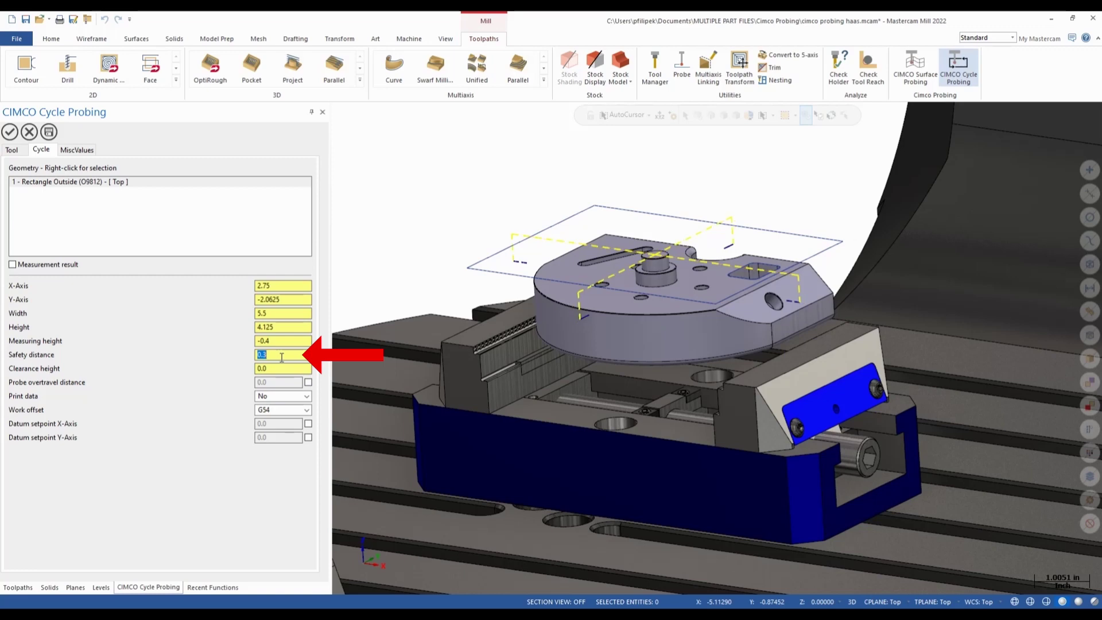
pyautogui.write('0.2')
pyautogui.press('Return')
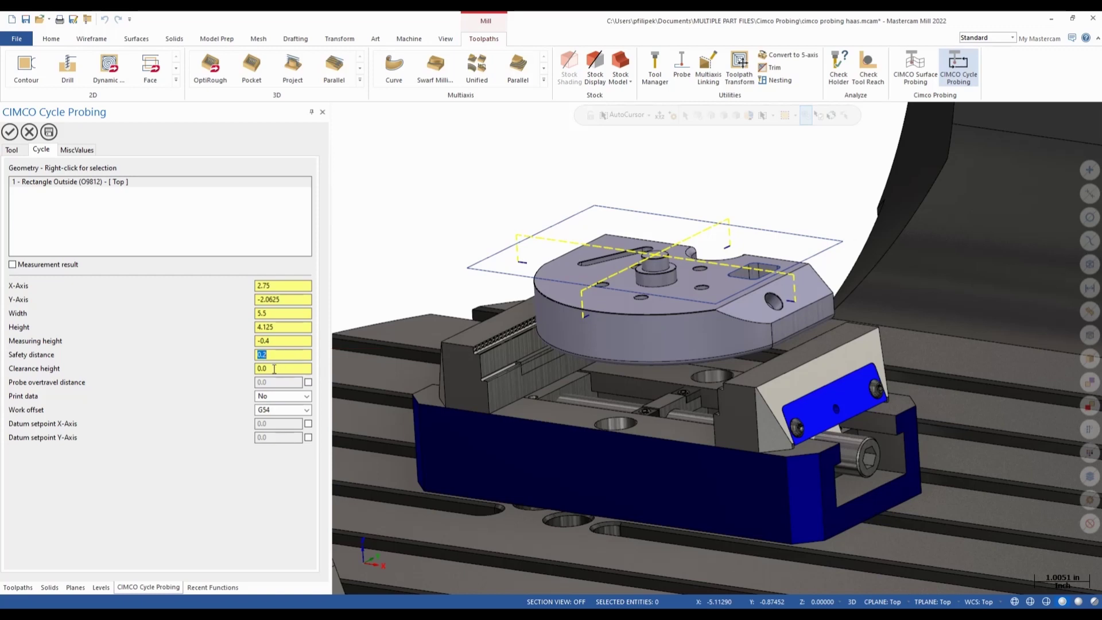
# - Set clearance height 0.2, keep work offset G54, and accept the cycle as operation 9
pyautogui.click(274, 369)
pyautogui.write('0.5')
pyautogui.press('Return')
pyautogui.write('0.3')
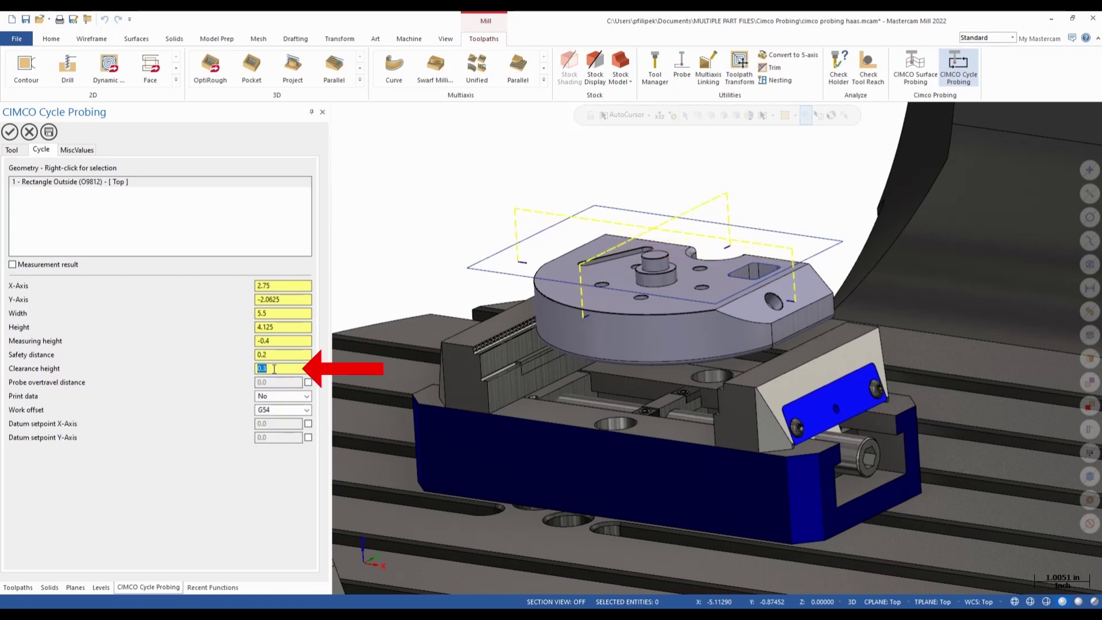
pyautogui.press('Return')
pyautogui.write('0.2')
pyautogui.press('Return')
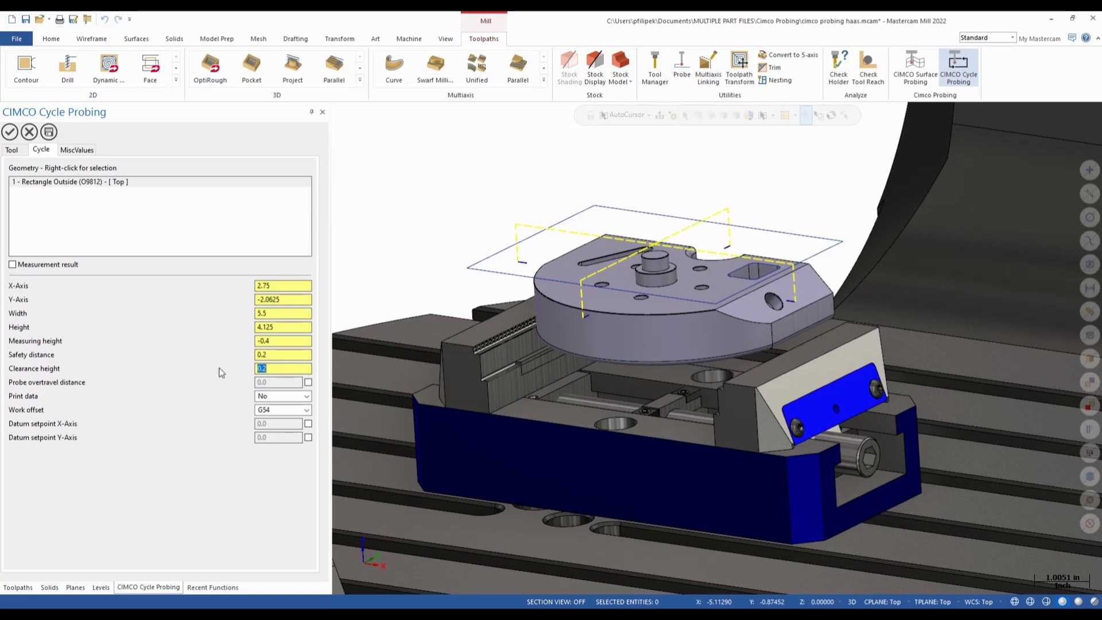
pyautogui.click(308, 410)
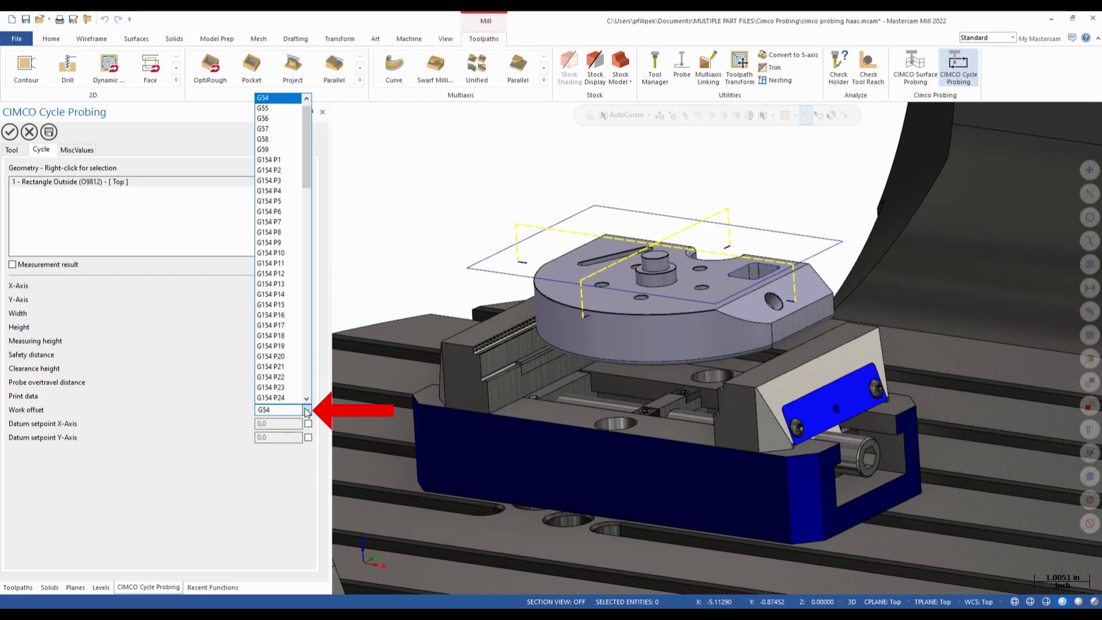
pyautogui.click(384, 299)
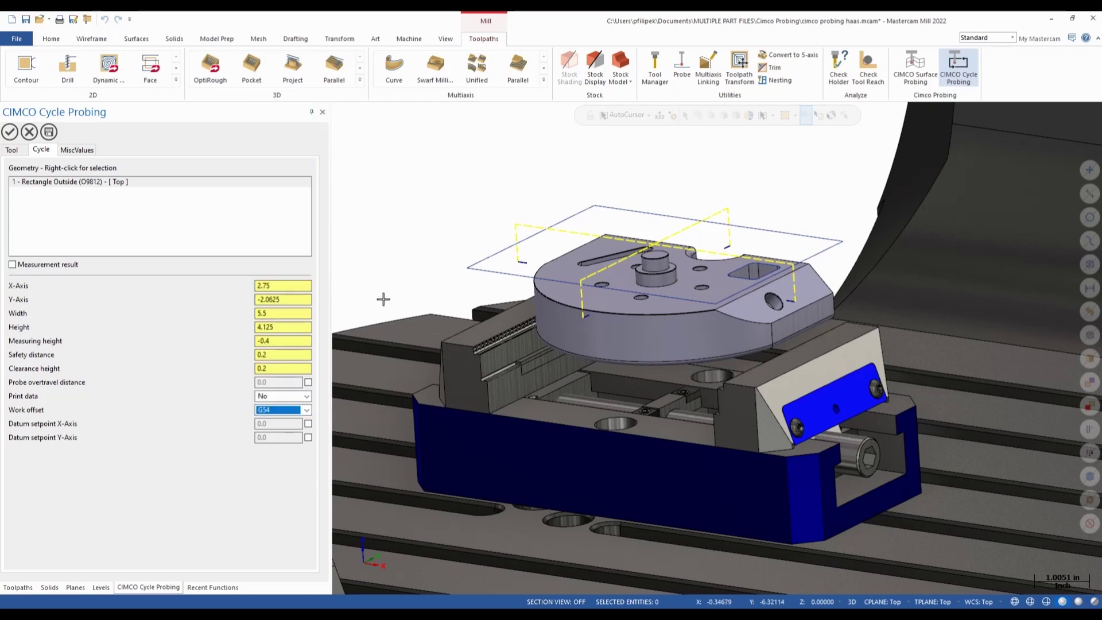
pyautogui.click(10, 132)
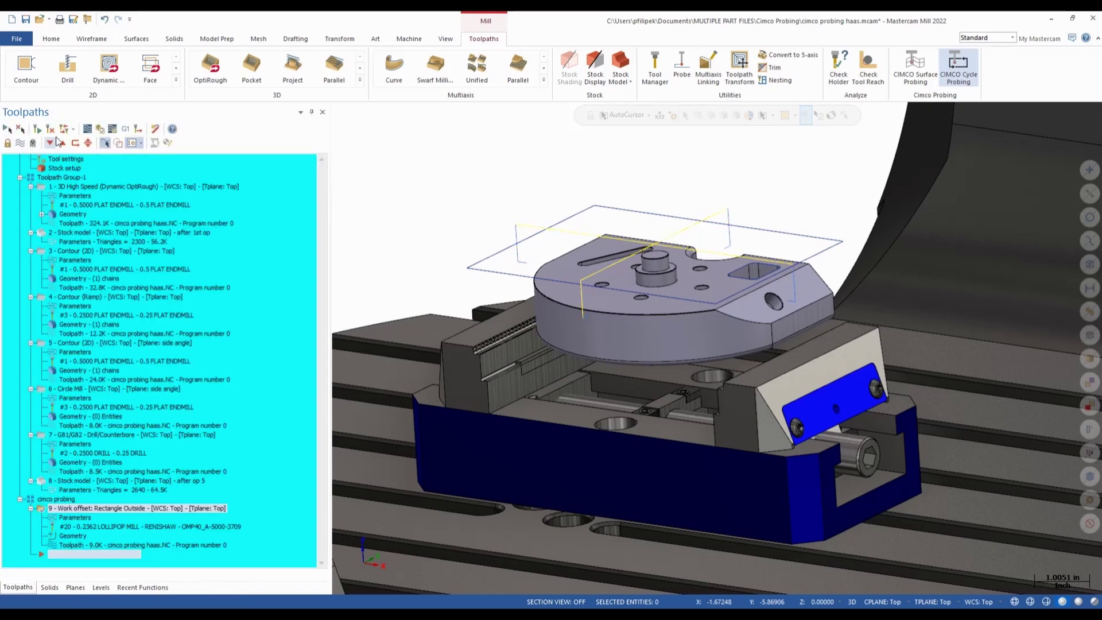
# - Backplot operation 9 to preview the Rectangle Outside probe path around the part
pyautogui.hotkey('alt', 't')
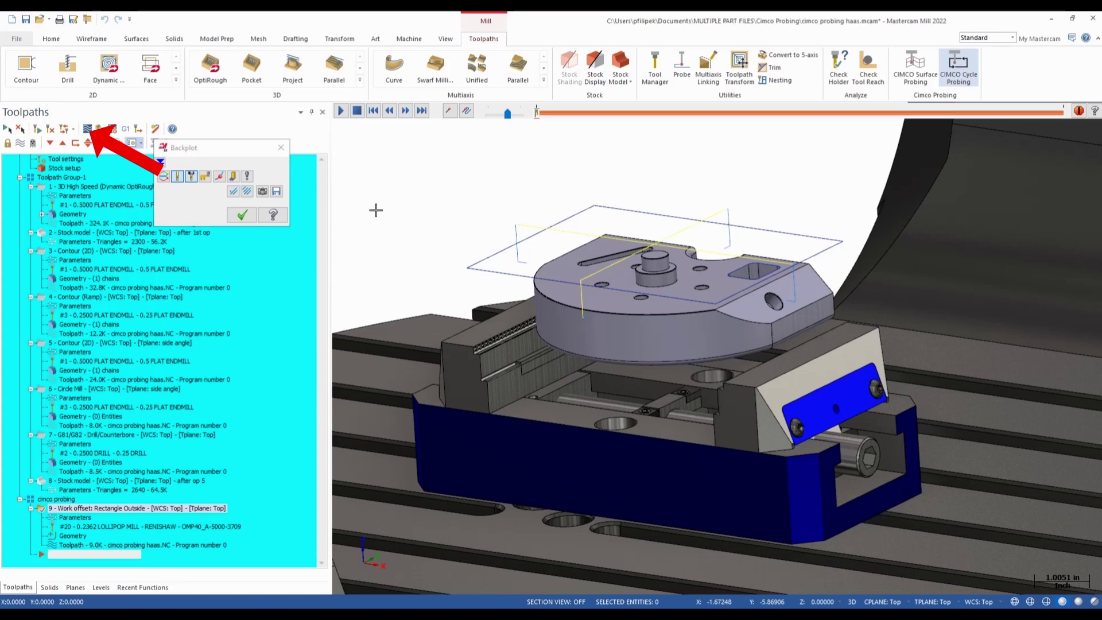
pyautogui.scroll(-2, 580, 389)
pyautogui.scroll(-3, 580, 390)
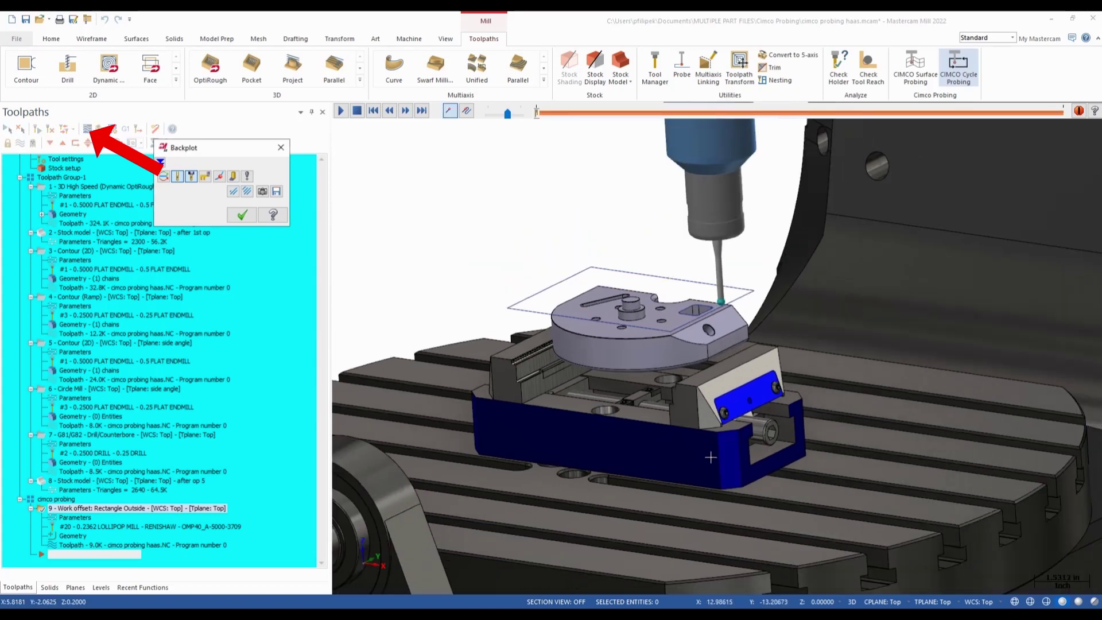
pyautogui.scroll(5, 644, 426)
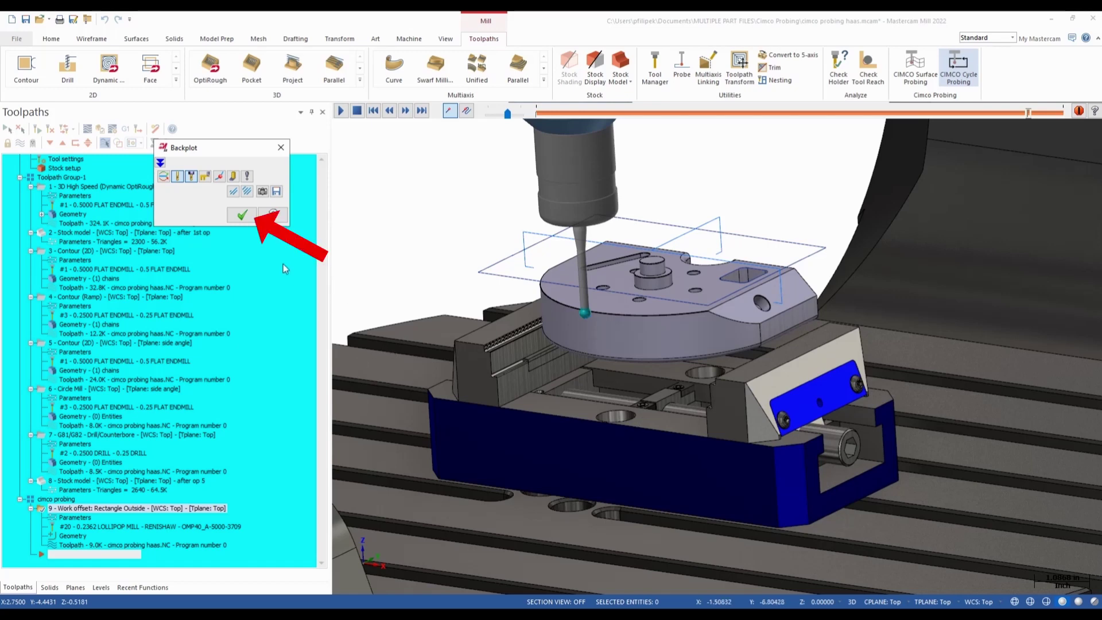
pyautogui.click(242, 216)
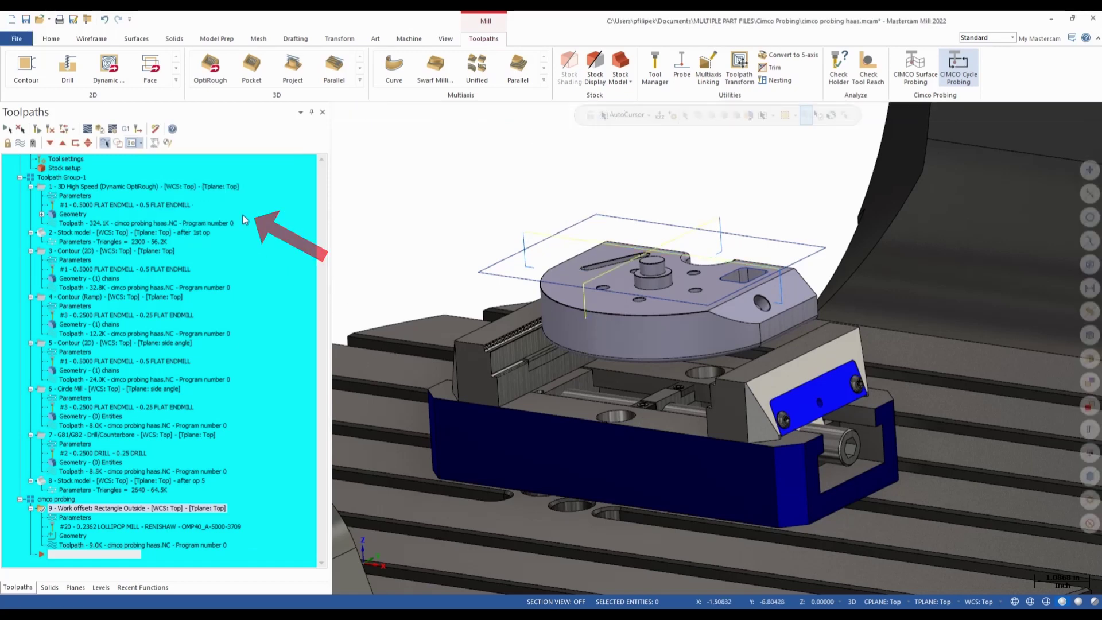
# - Add a Point One Axis (O9811) probing cycle and show its parameters
pyautogui.click(967, 75)
pyautogui.moveTo(999, 99)
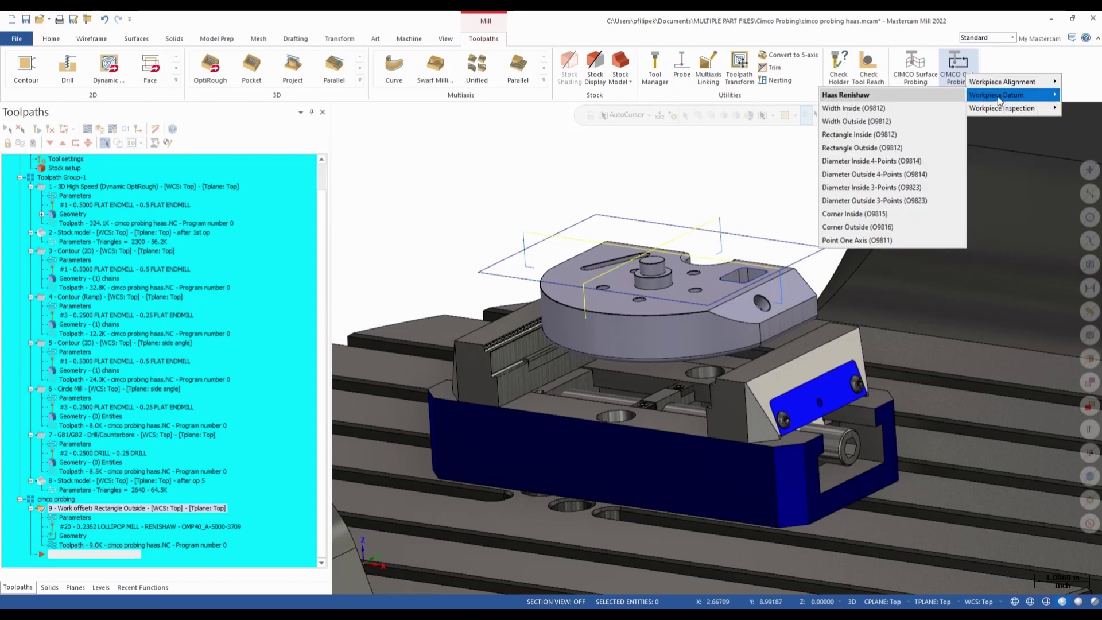
pyautogui.click(866, 238)
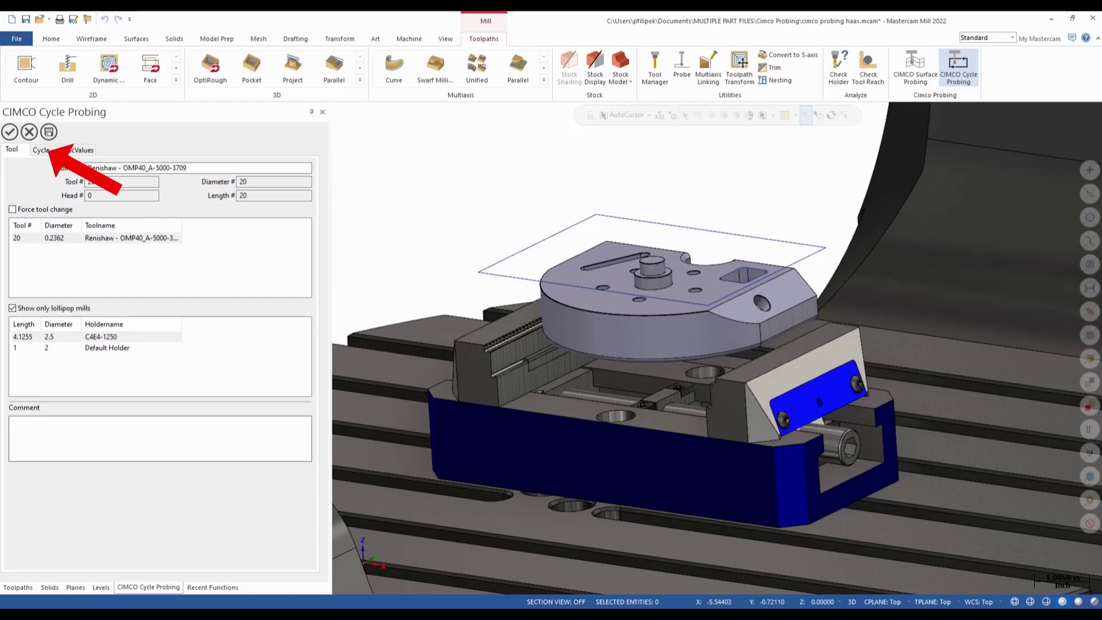
pyautogui.click(45, 152)
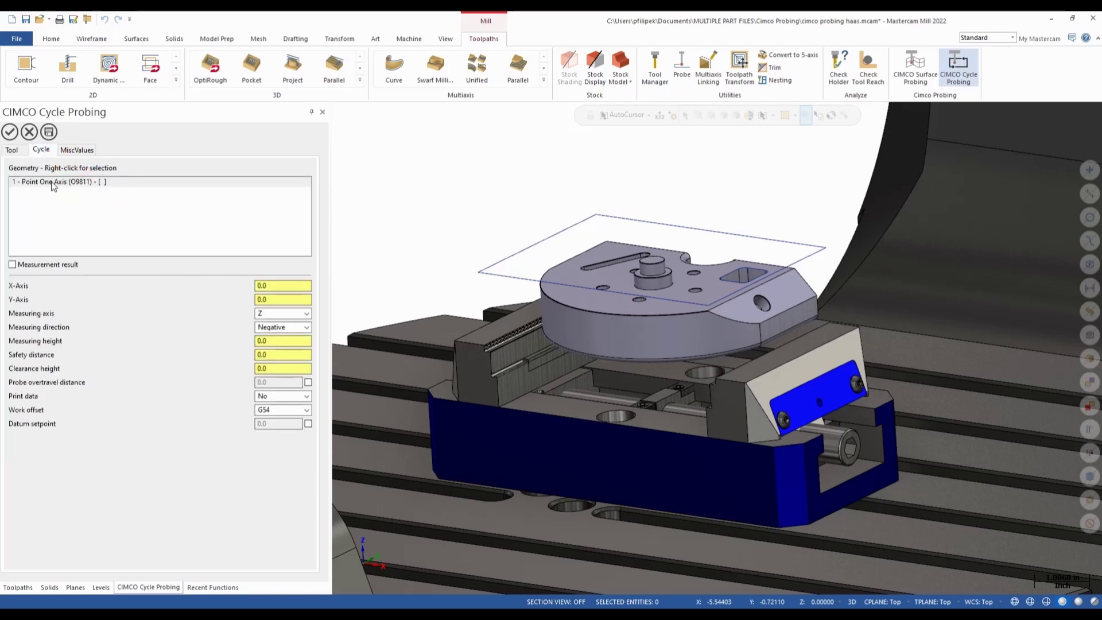
# - Pick the boss's top edge as the single-axis probe point
pyautogui.rightClick(78, 184)
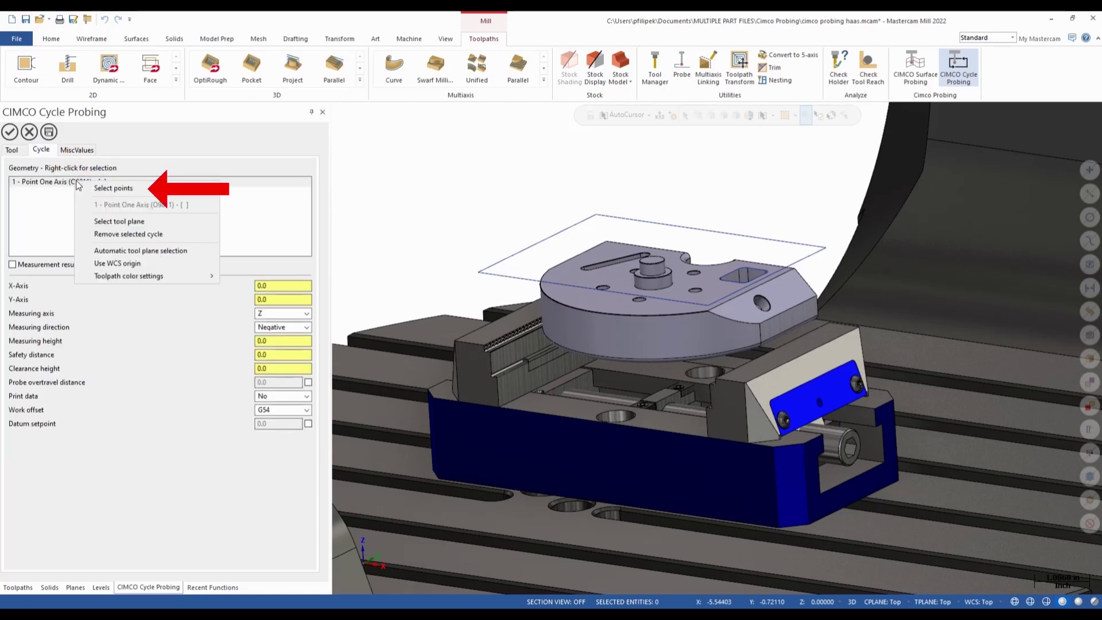
pyautogui.click(117, 189)
pyautogui.scroll(8, 640, 257)
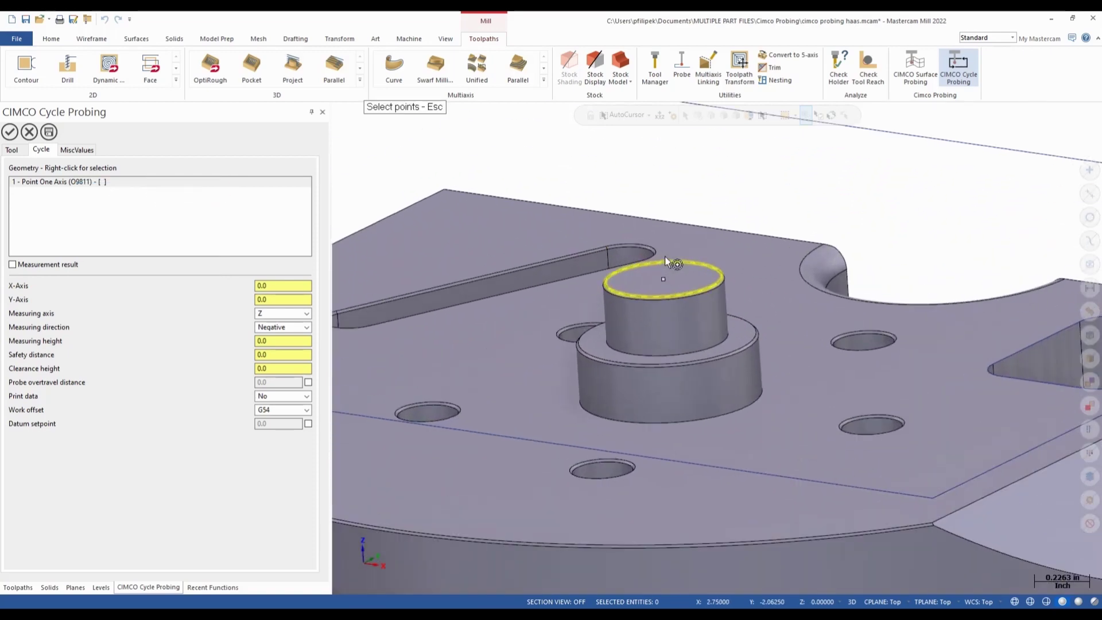
pyautogui.click(692, 292)
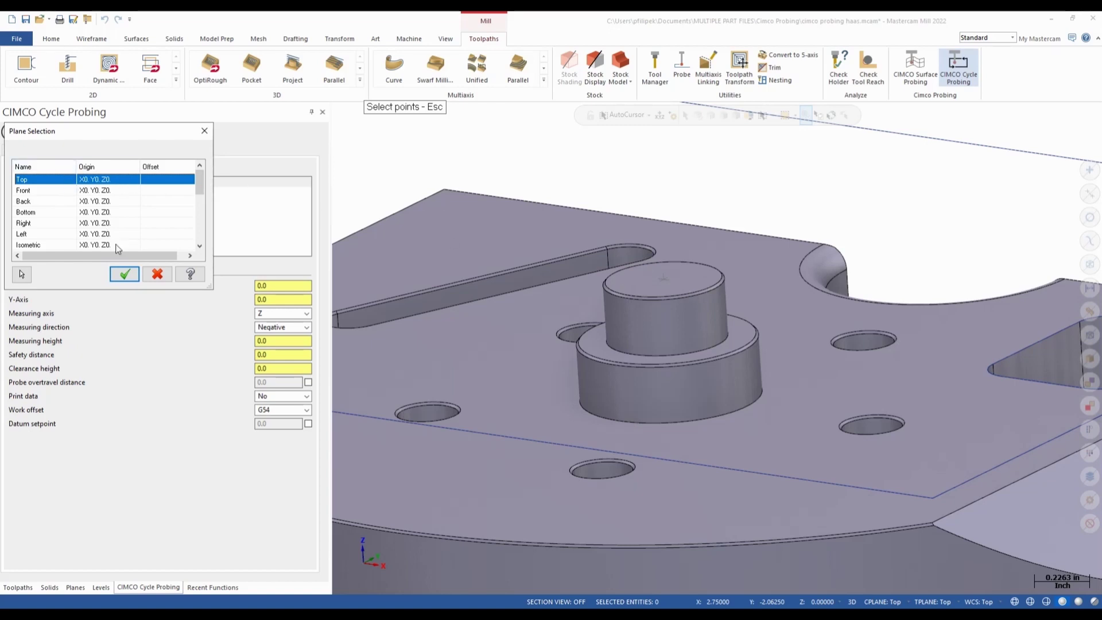
# - Use the Top plane, keeping measuring axis Z and direction Negative
pyautogui.click(125, 274)
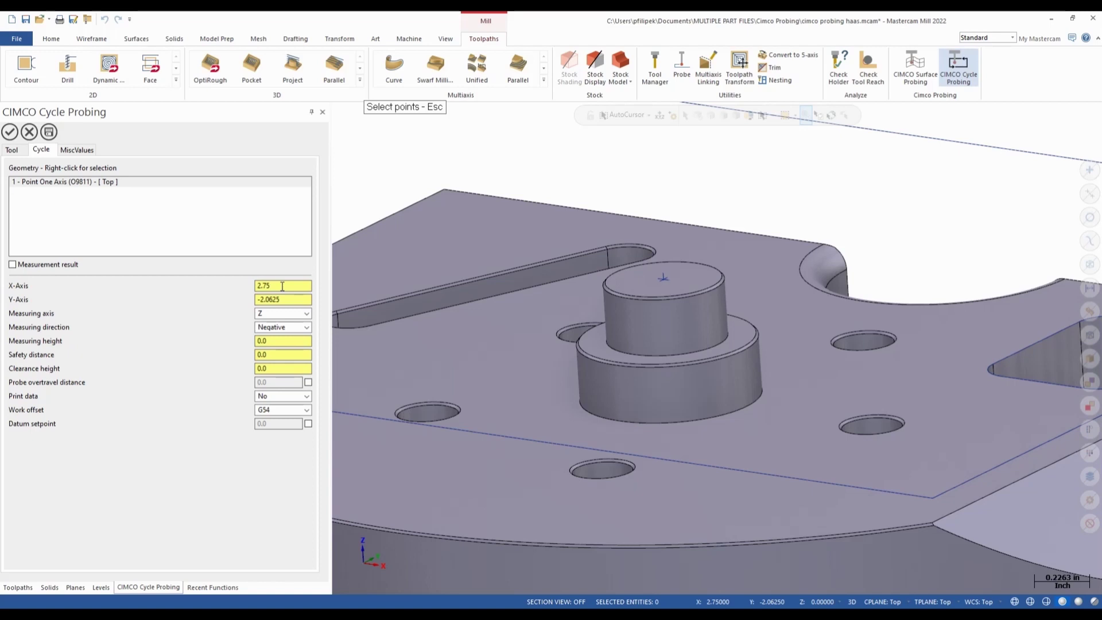
pyautogui.click(307, 314)
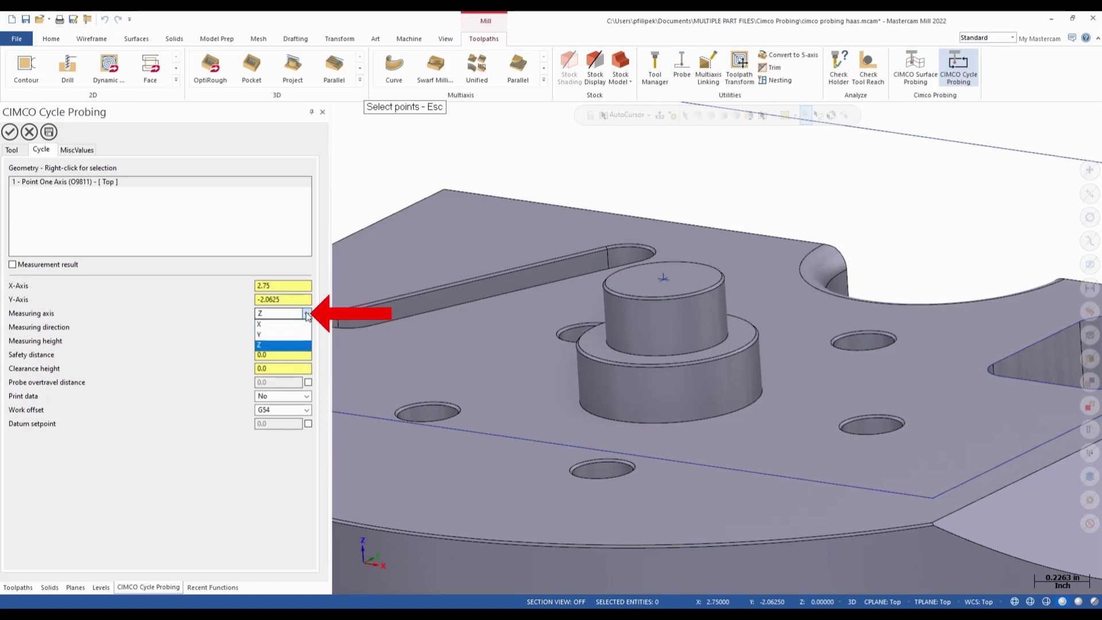
pyautogui.click(306, 314)
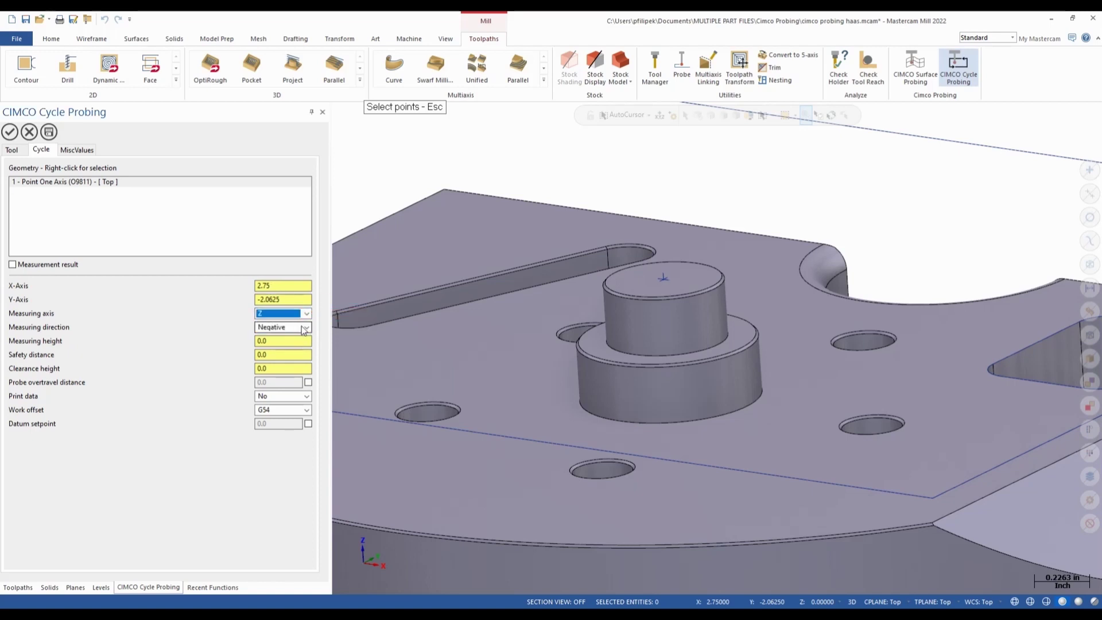
pyautogui.click(308, 327)
pyautogui.click(307, 326)
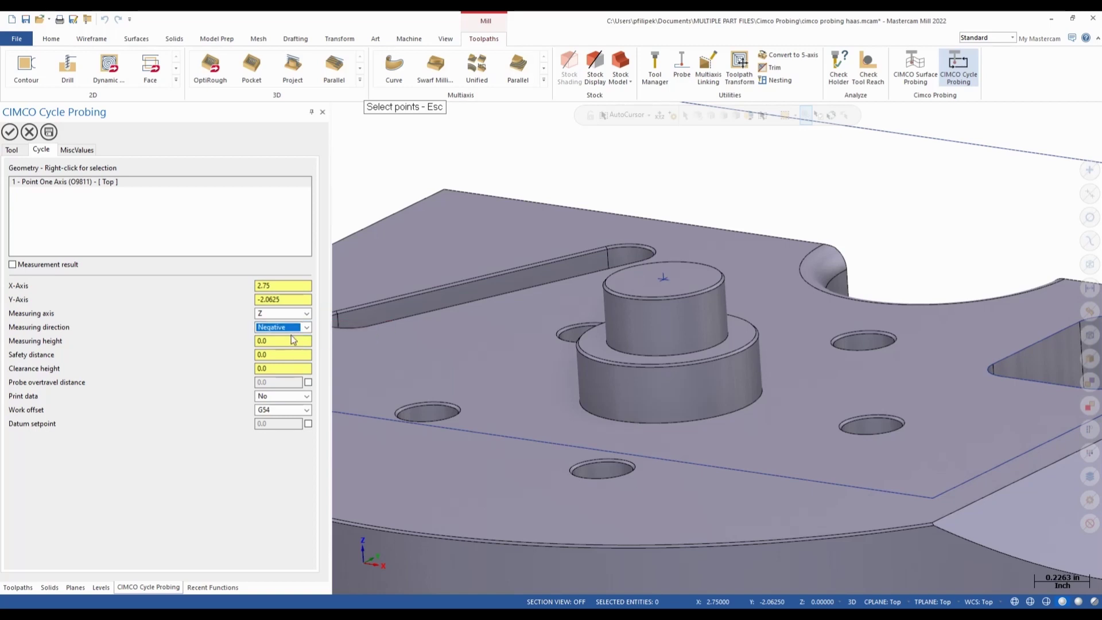
# - Set the safety distance to 0.1 and raise the clearance height
pyautogui.click(288, 339)
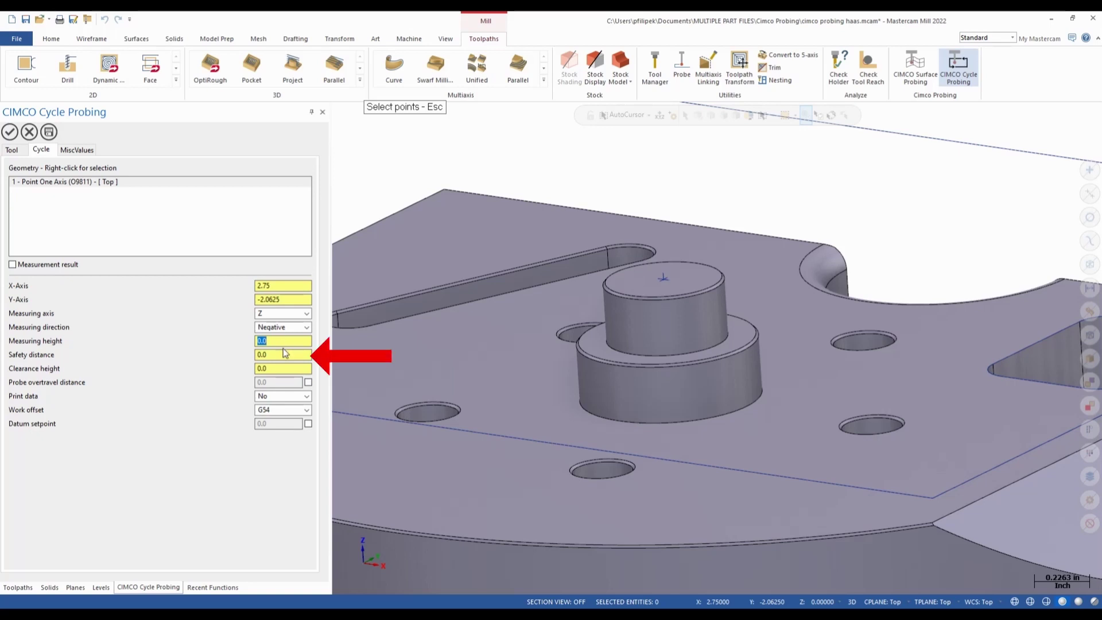
pyautogui.click(283, 355)
pyautogui.scroll(1, 283, 356)
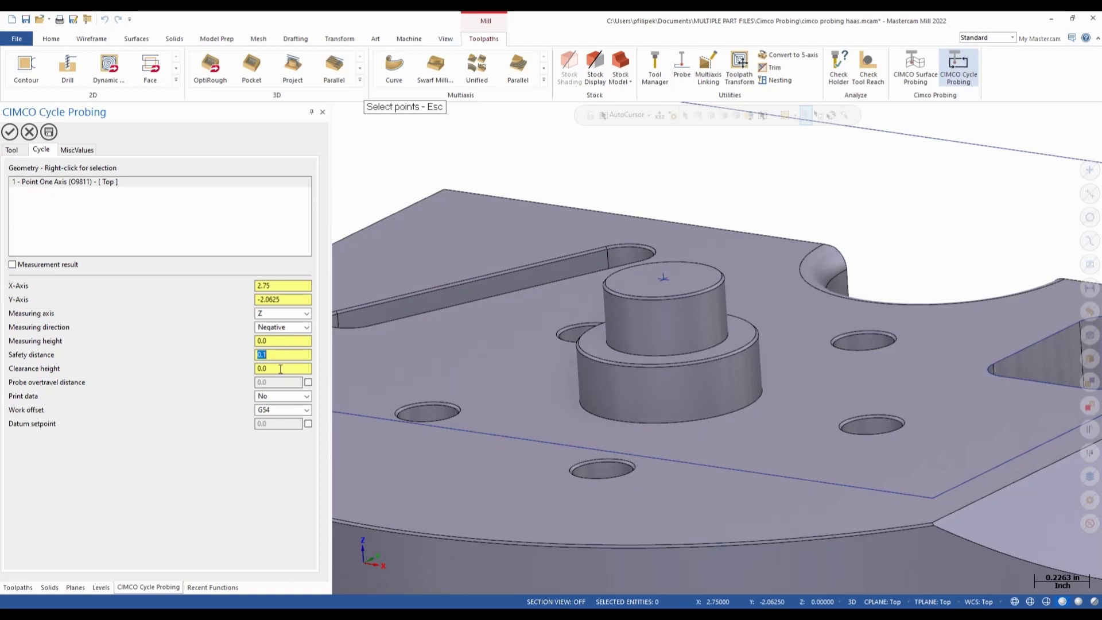
pyautogui.click(281, 368)
pyautogui.scroll(2, 280, 369)
# - Enable the datum setpoint and accept Point One Axis as operation 10
pyautogui.click(309, 425)
pyautogui.click(10, 132)
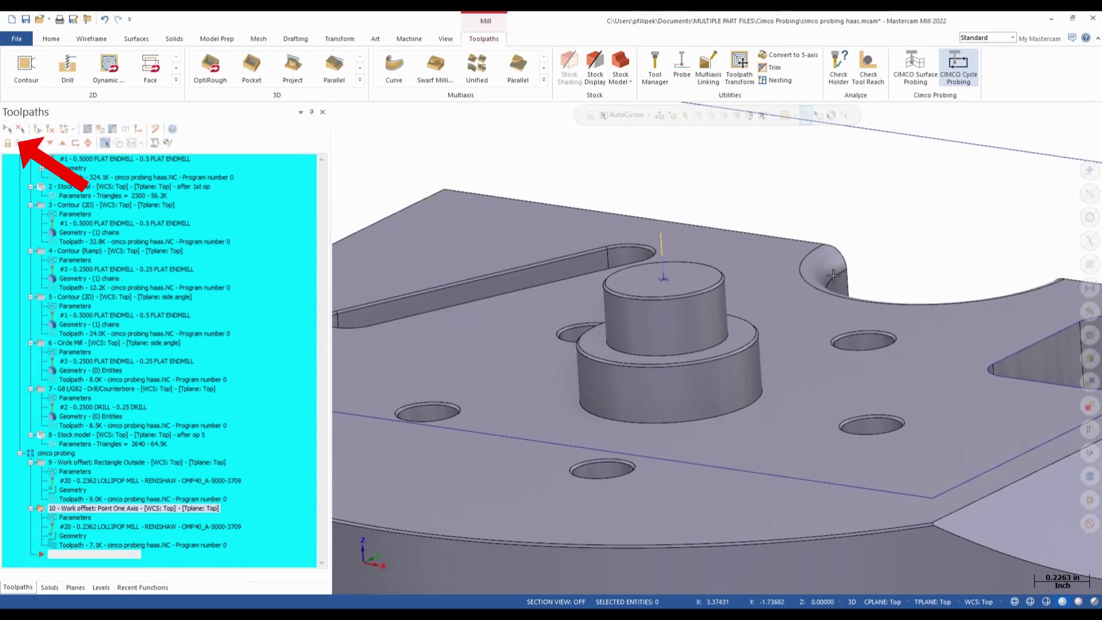
pyautogui.scroll(-6, 602, 286)
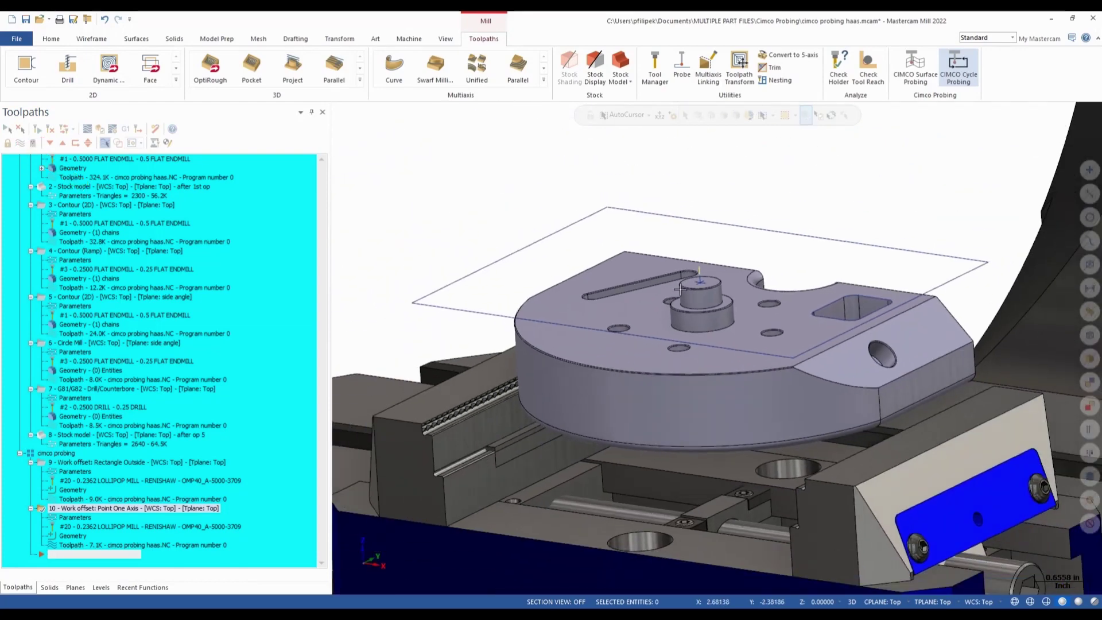
pyautogui.click(969, 79)
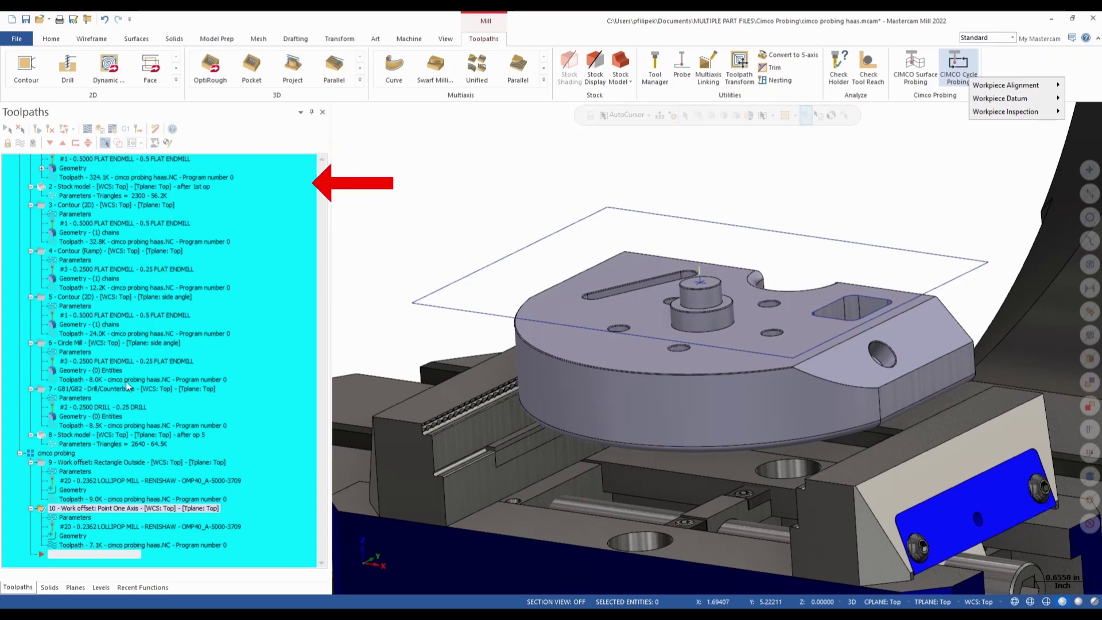
pyautogui.click(45, 435)
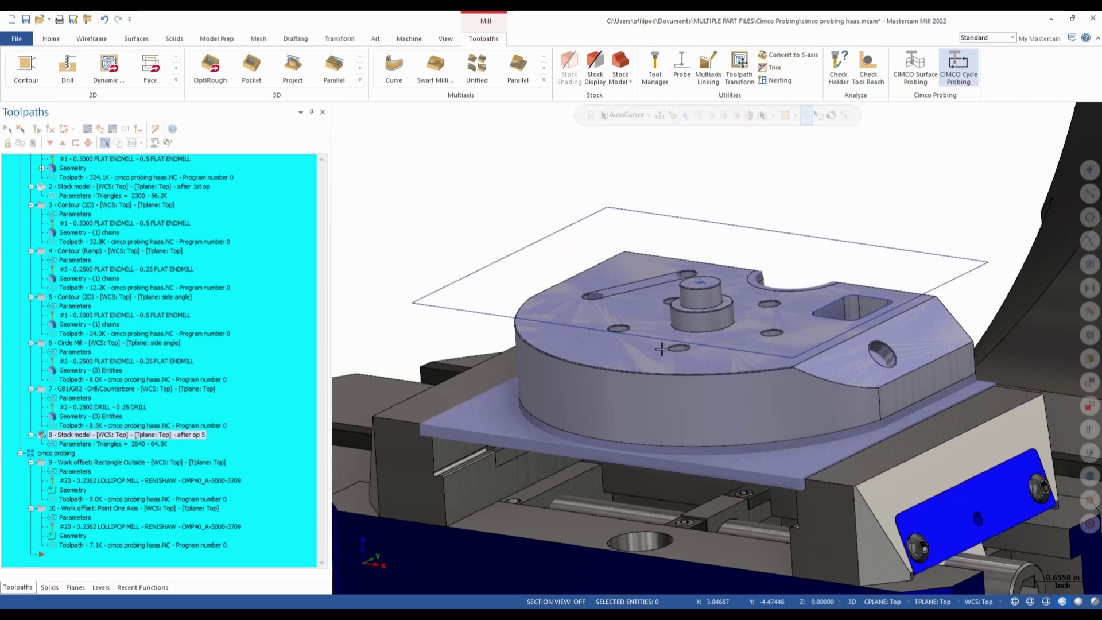
# - Add a Workpiece Inspection Rectangle Inside (O9812) cycle and show its geometry
pyautogui.click(963, 79)
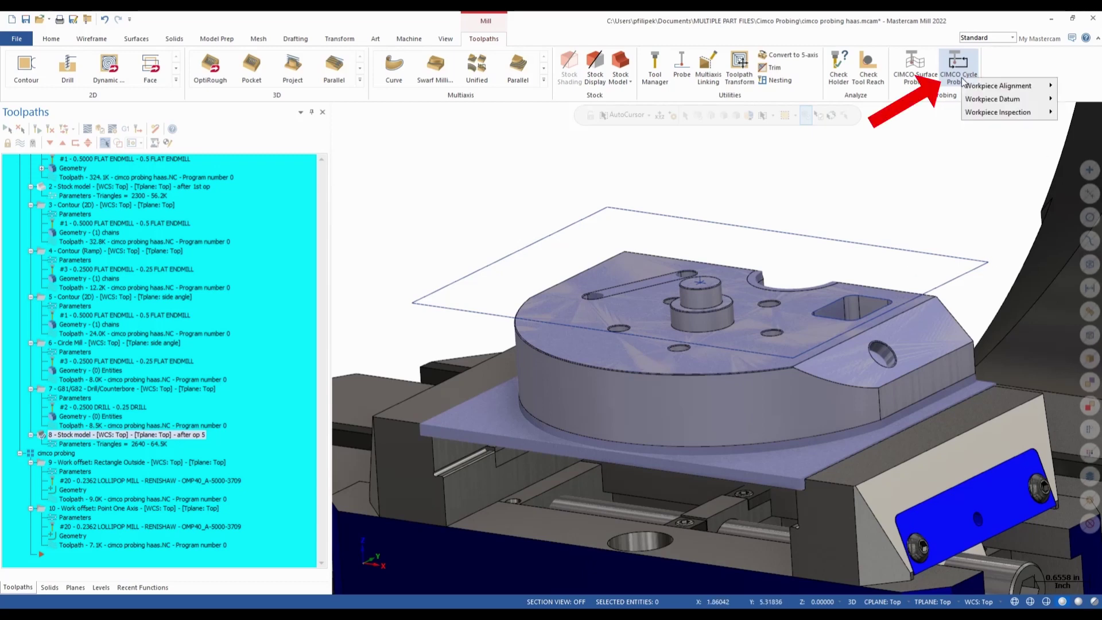
pyautogui.moveTo(1001, 115)
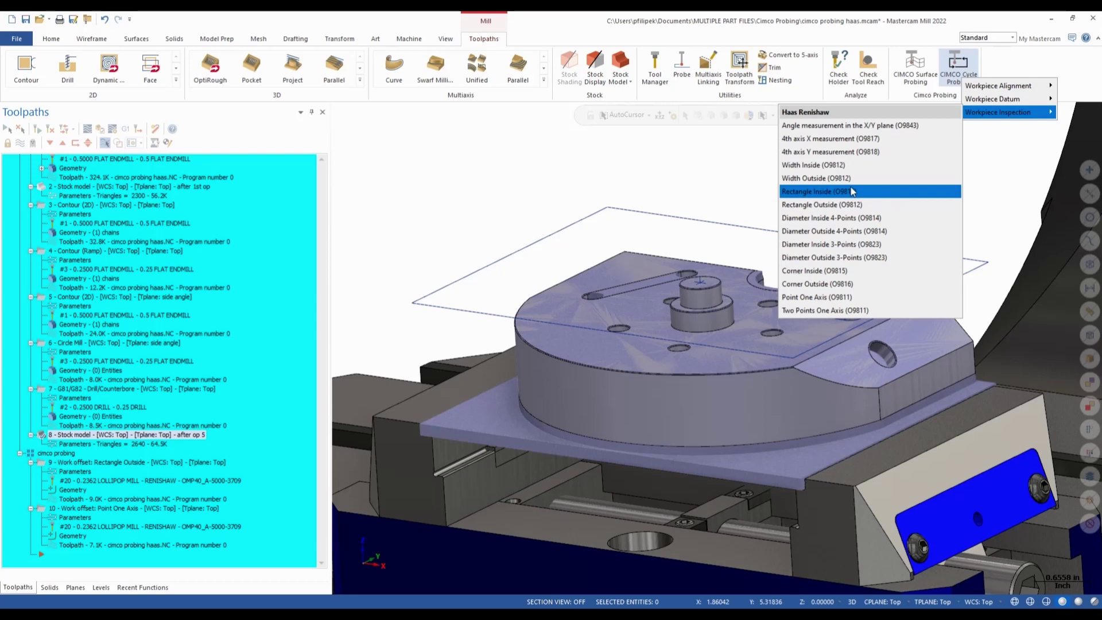
pyautogui.click(818, 193)
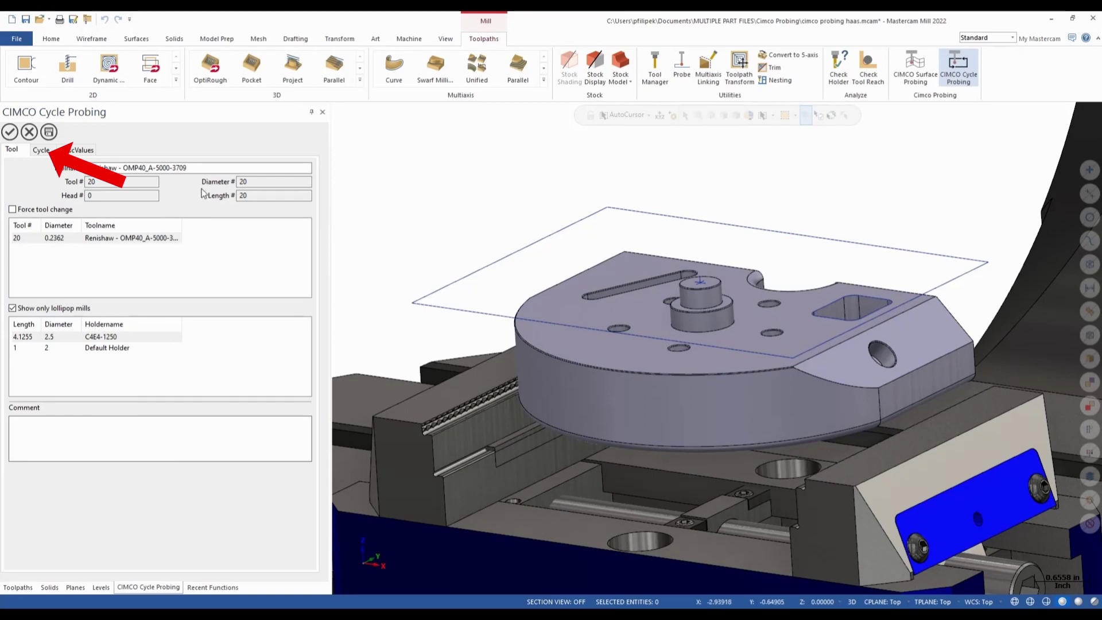
pyautogui.click(45, 153)
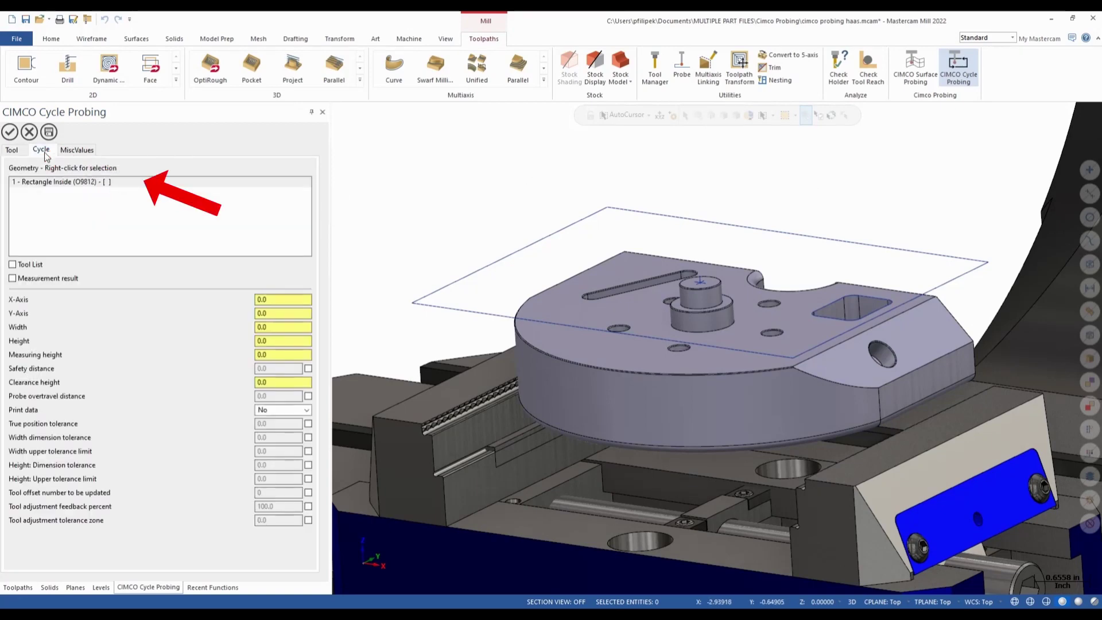
pyautogui.click(73, 185)
# - Chain the square pocket on Top: X 4.078002, Y -0.852745, width 0.672338, height 0.883071
pyautogui.rightClick(74, 186)
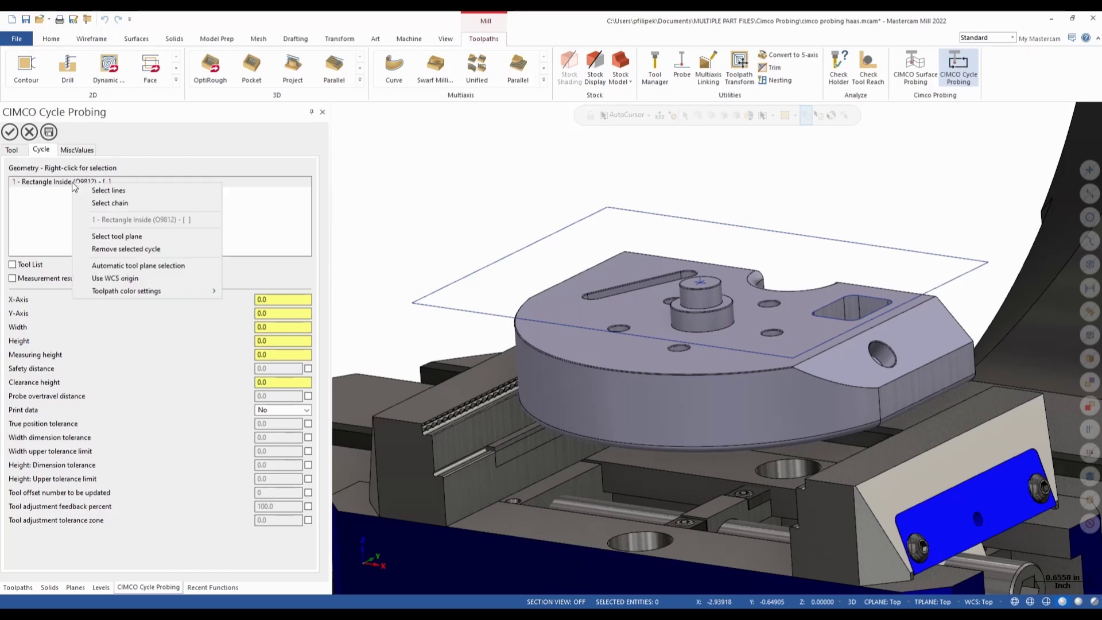
pyautogui.click(116, 205)
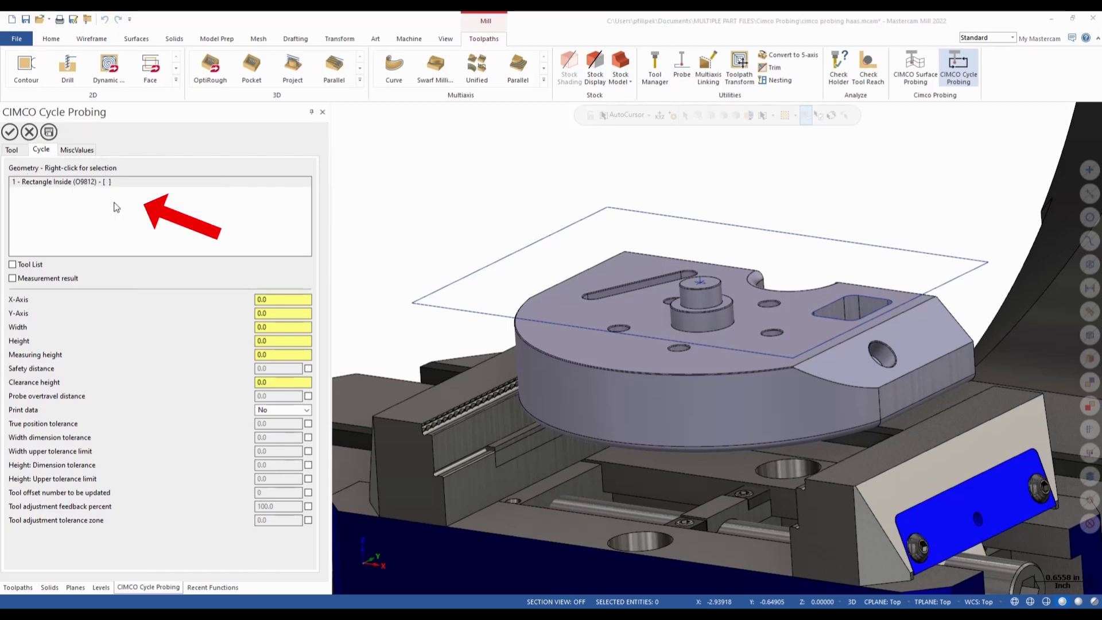
pyautogui.scroll(5, 883, 320)
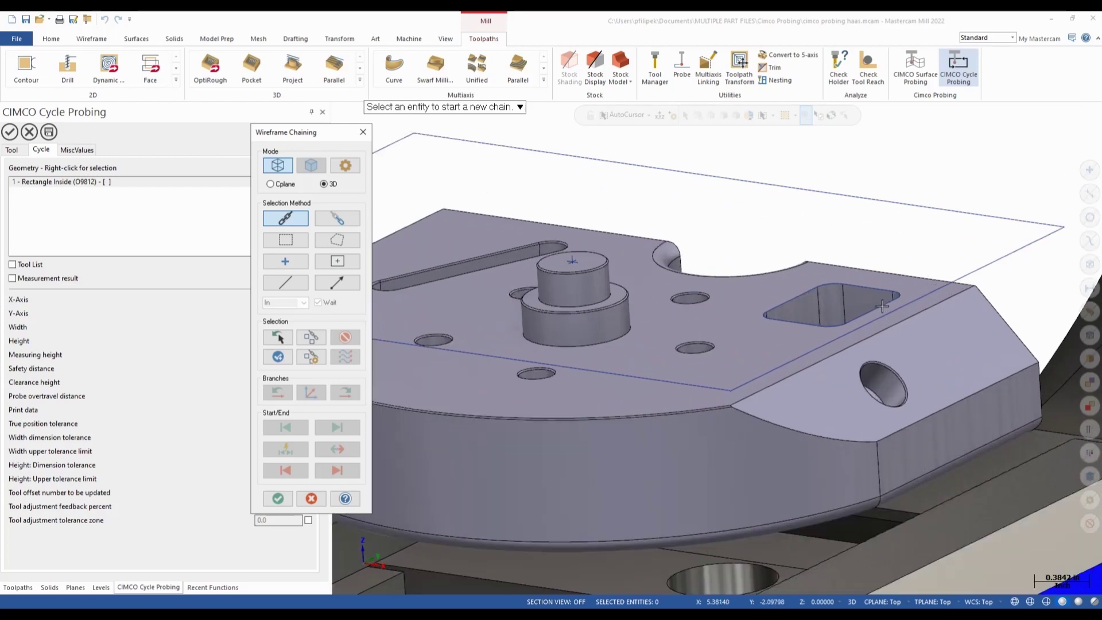
pyautogui.click(849, 329)
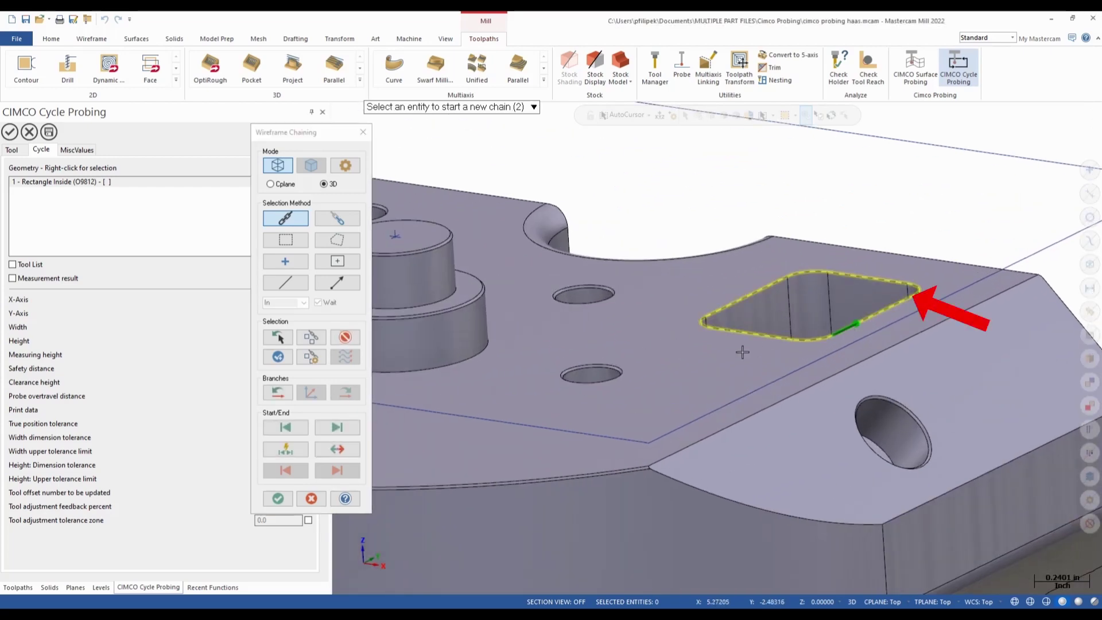
pyautogui.click(278, 500)
pyautogui.click(278, 499)
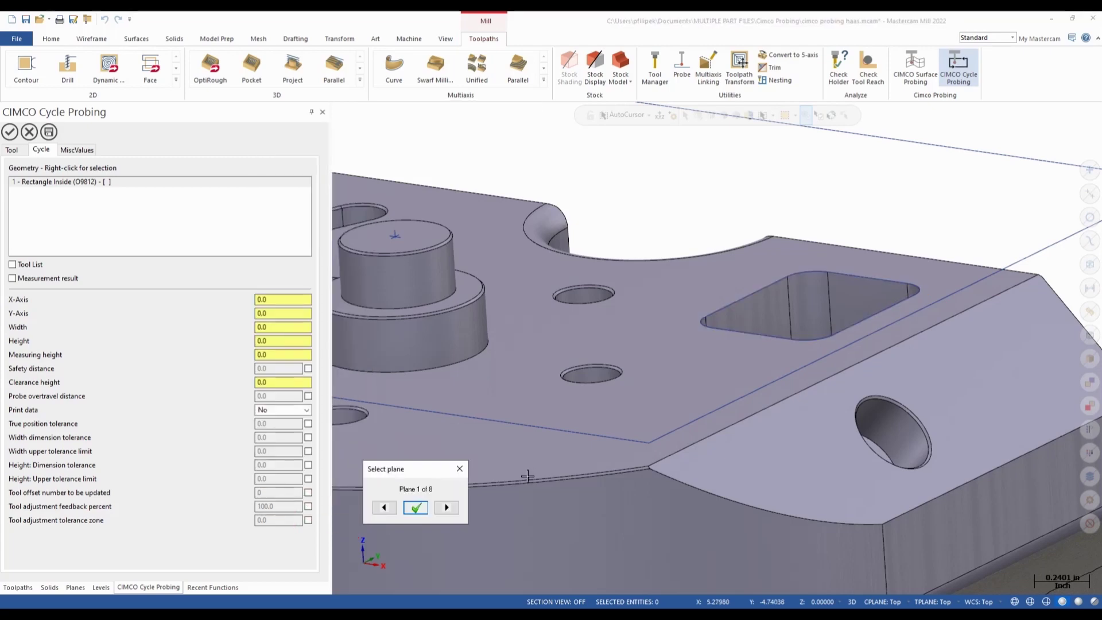
pyautogui.scroll(-5, 712, 270)
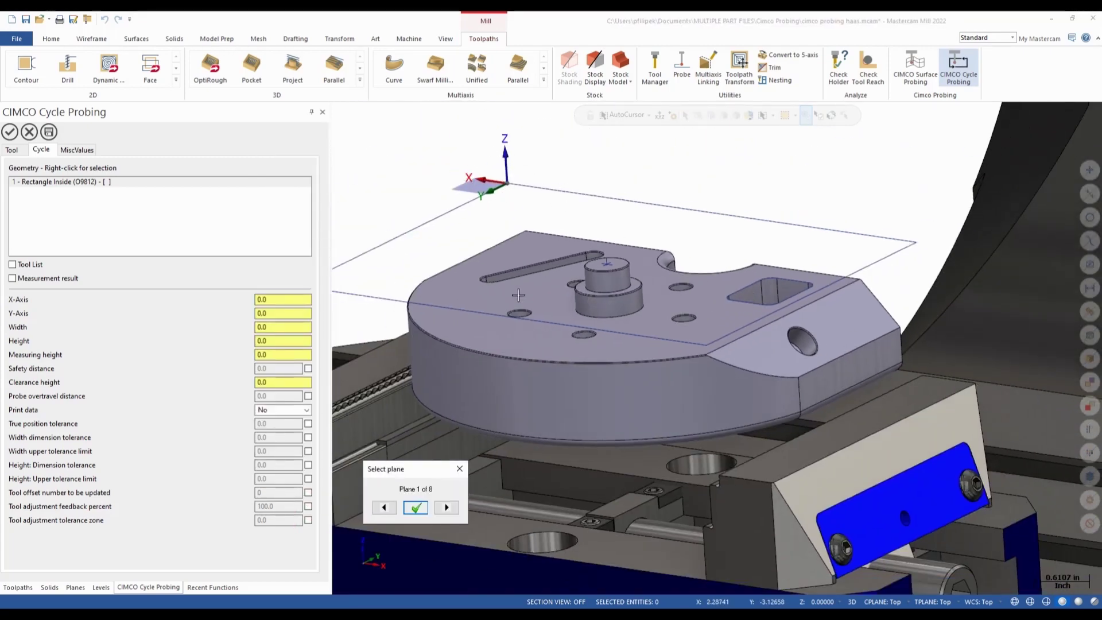
pyautogui.click(446, 506)
pyautogui.click(446, 505)
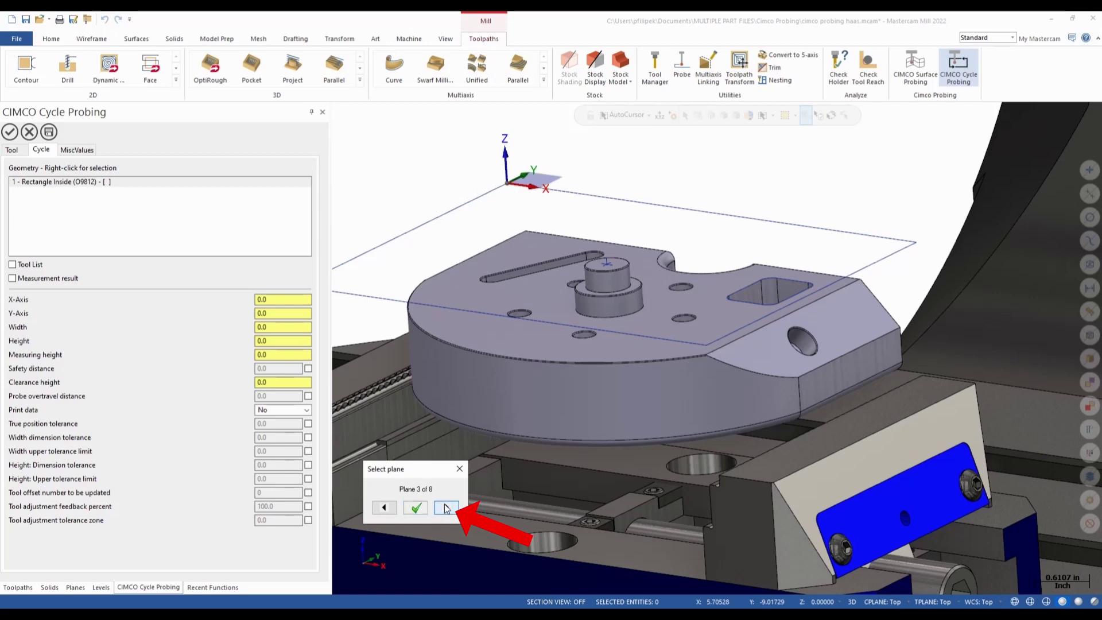
pyautogui.click(416, 508)
pyautogui.click(123, 275)
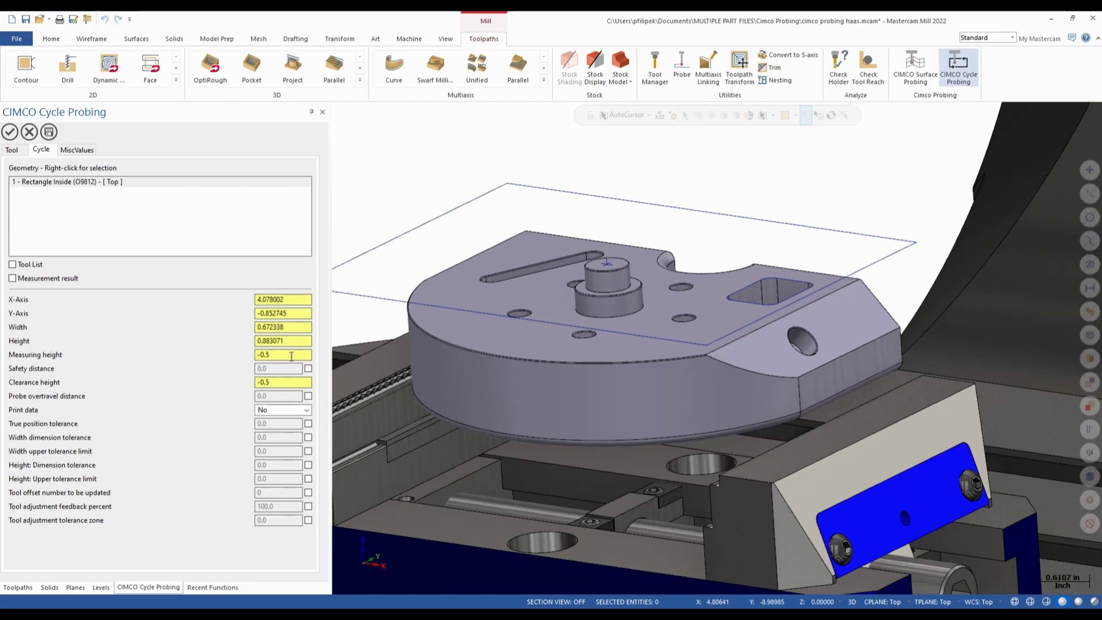
# - Set clearance height 0.1, measuring height -0.6, and enable the .005 width tolerance
pyautogui.click(281, 384)
pyautogui.write('0')
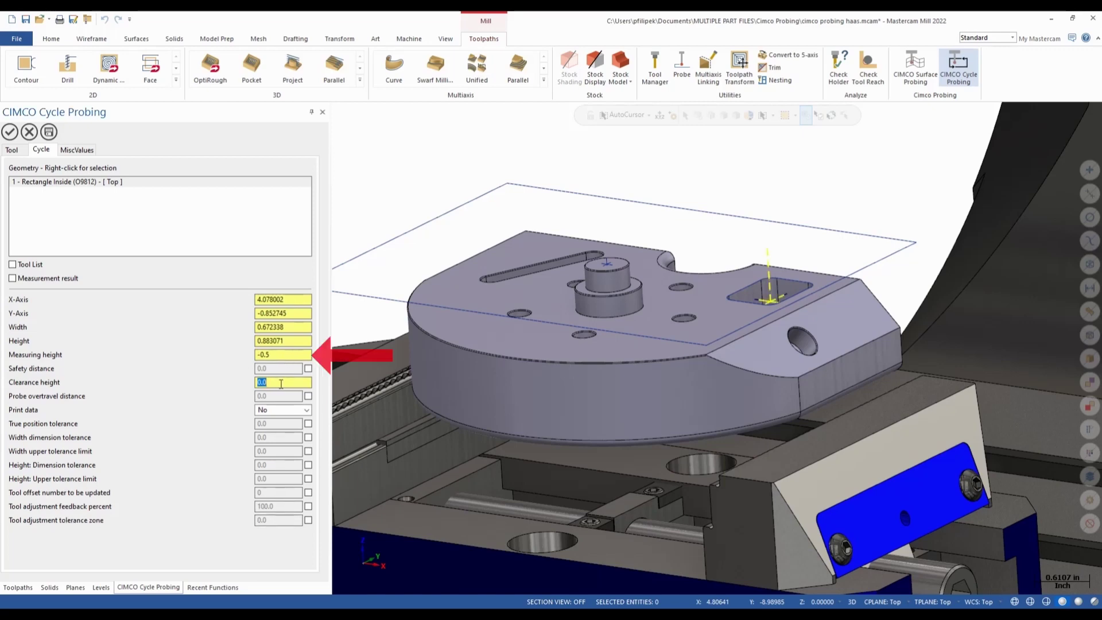
pyautogui.write('0.1')
pyautogui.click(287, 356)
pyautogui.scroll(-1, 287, 355)
pyautogui.scroll(-1, 290, 355)
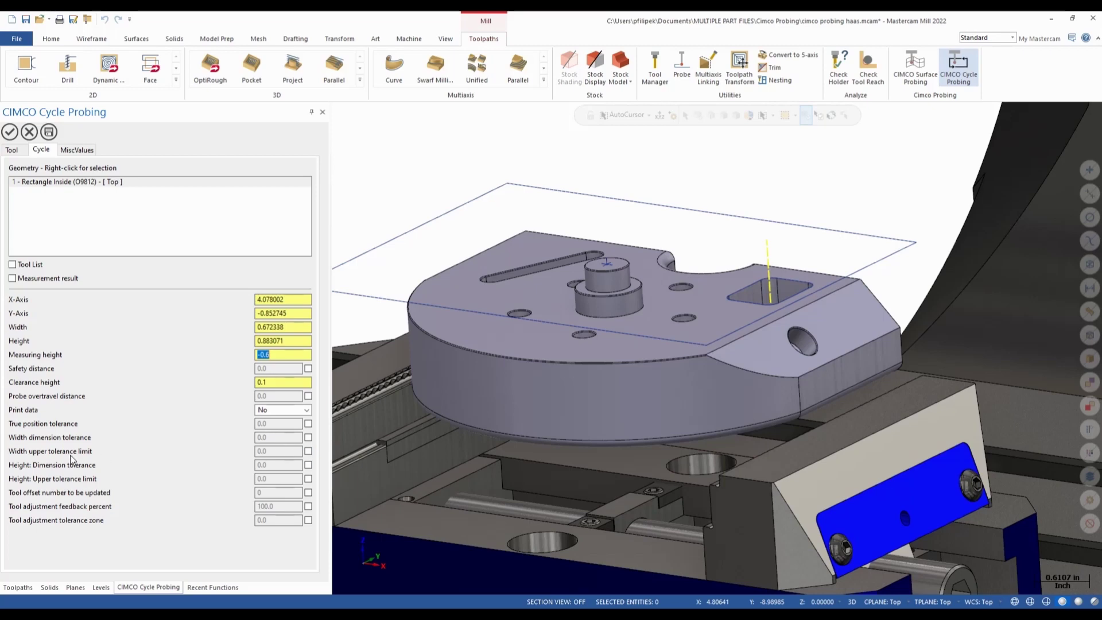
pyautogui.click(282, 438)
# - Set width tolerance 0.005, update tool offset 1 at 80% feedback, and accept the Rectangle Inside cycle
pyautogui.doubleClick(281, 438)
pyautogui.write('.0')
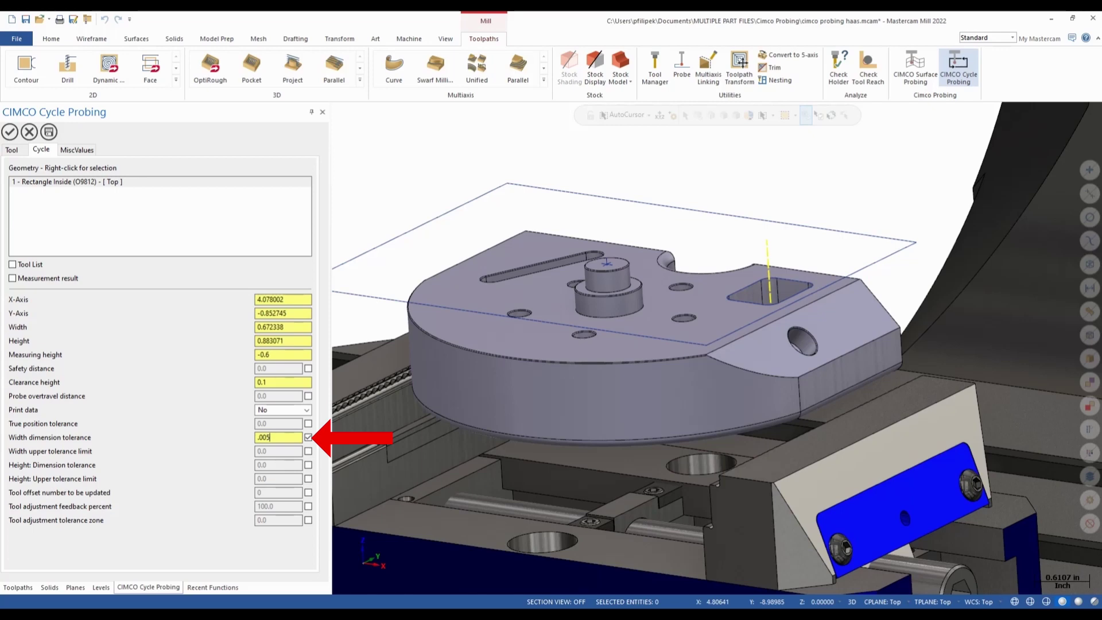
pyautogui.click(309, 494)
pyautogui.write('1')
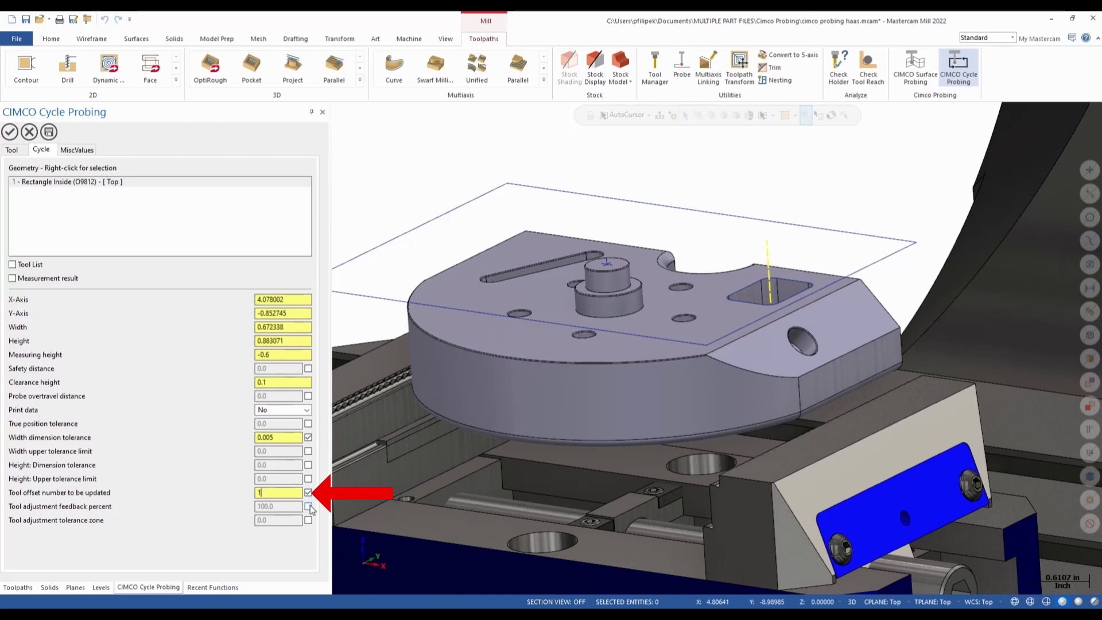
pyautogui.click(309, 506)
pyautogui.moveTo(282, 505); pyautogui.dragTo(241, 507)
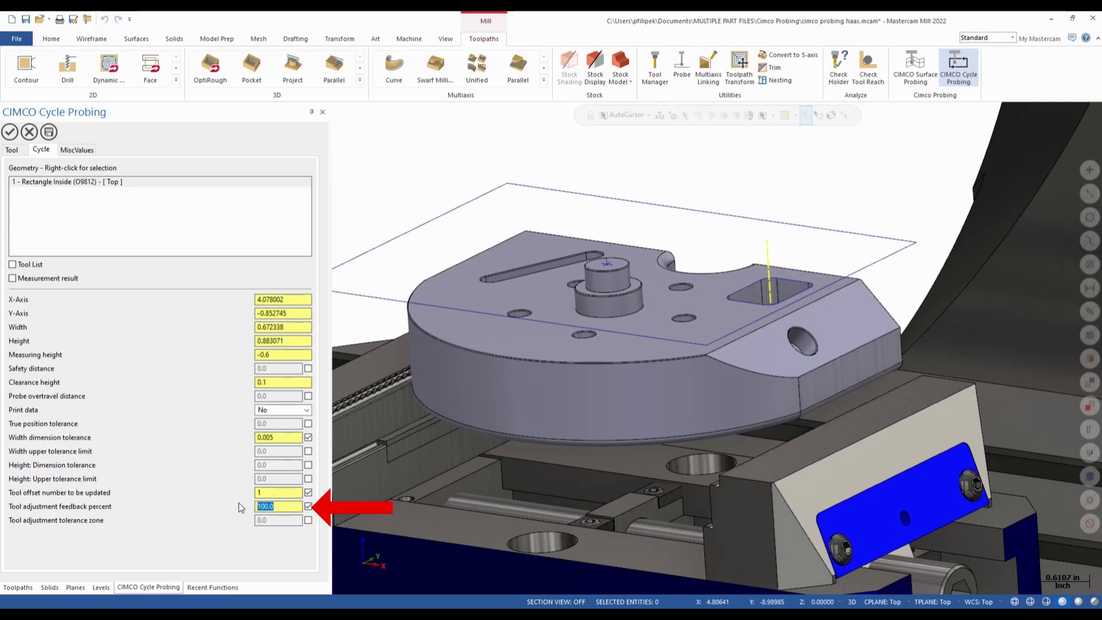
pyautogui.write('80')
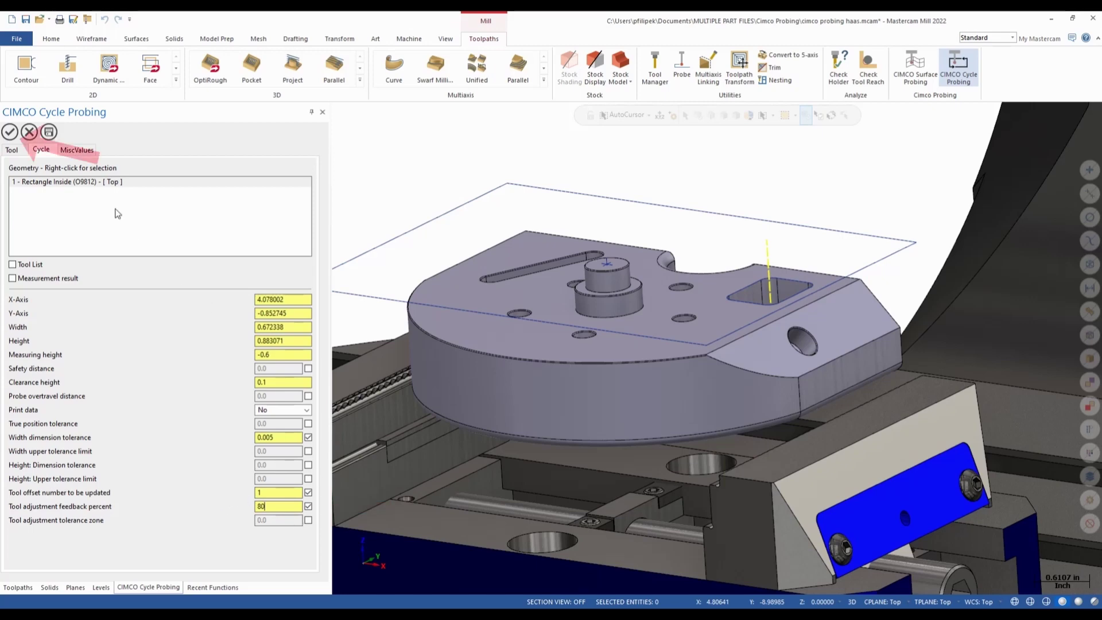
pyautogui.click(10, 132)
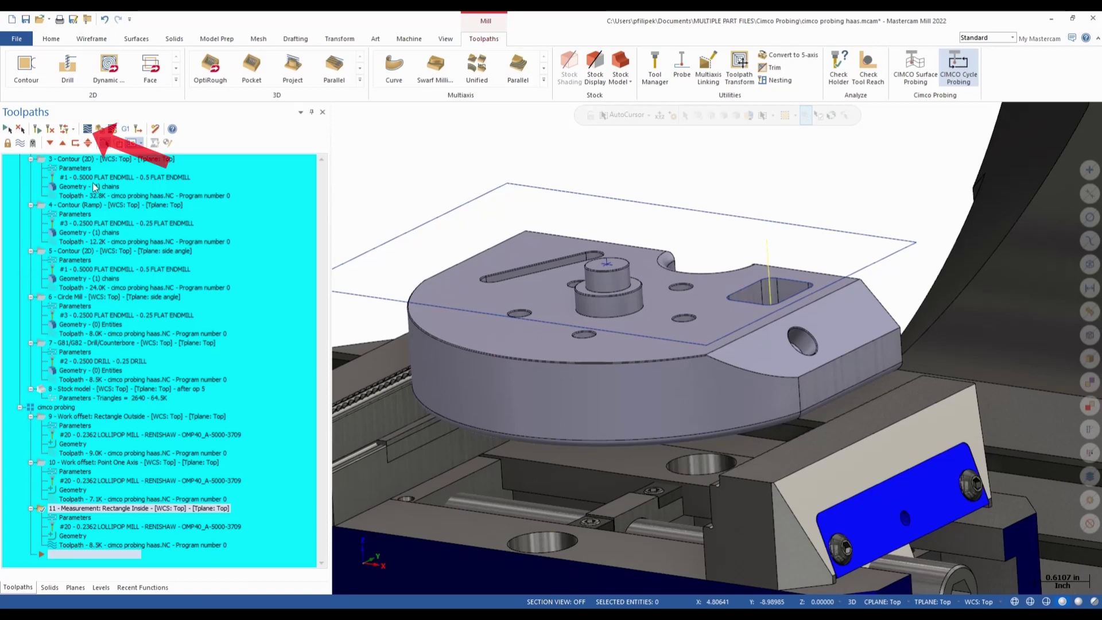
pyautogui.click(87, 129)
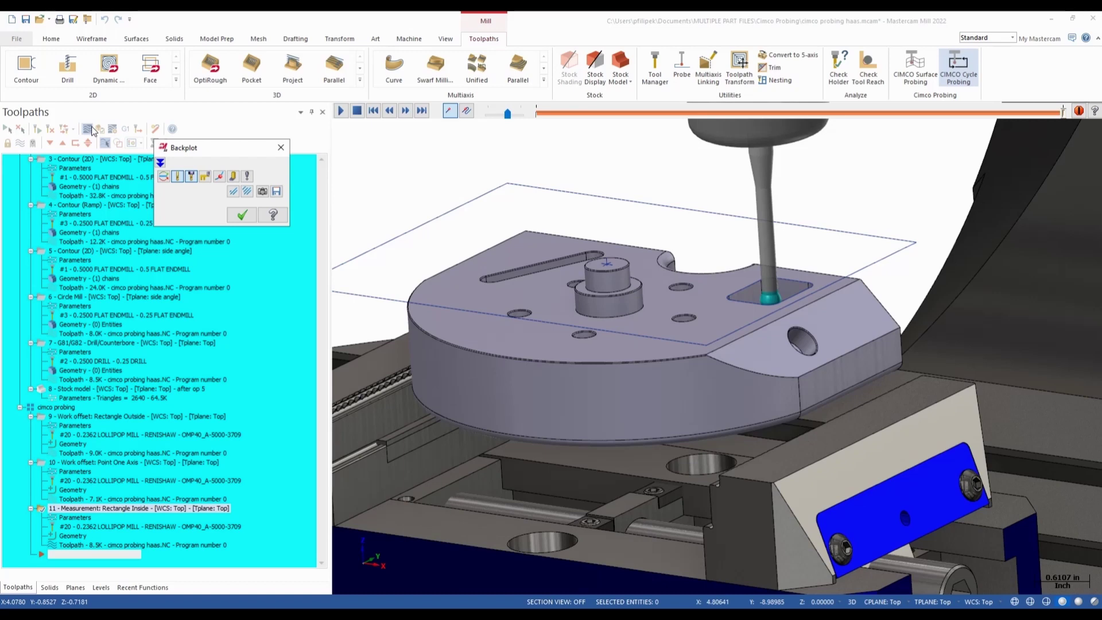
pyautogui.click(242, 215)
pyautogui.scroll(3, 783, 331)
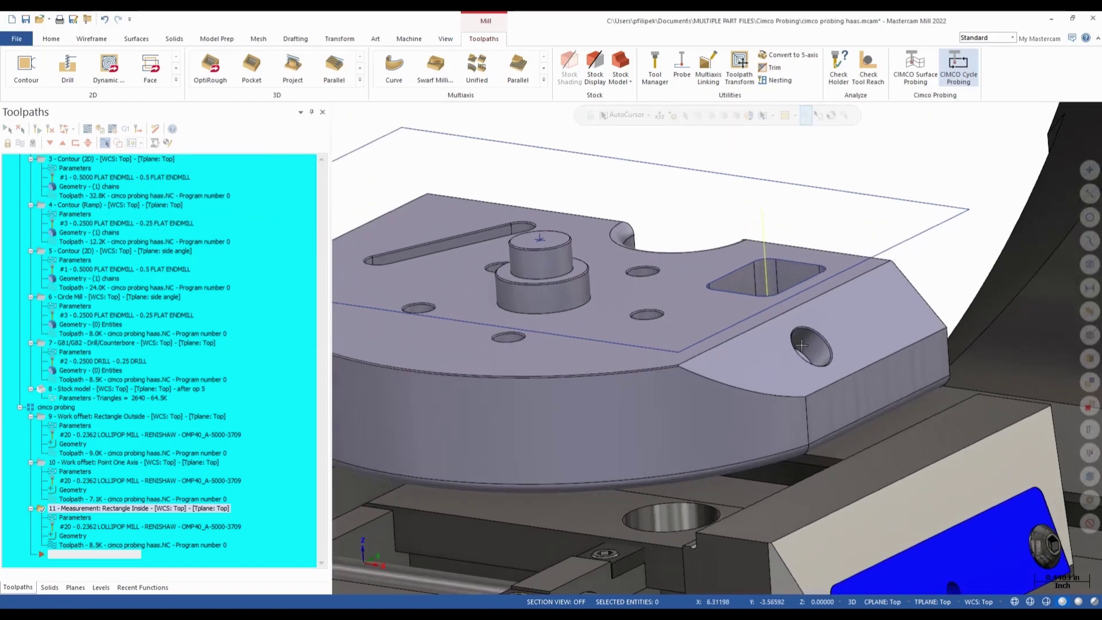
pyautogui.scroll(-3, 811, 345)
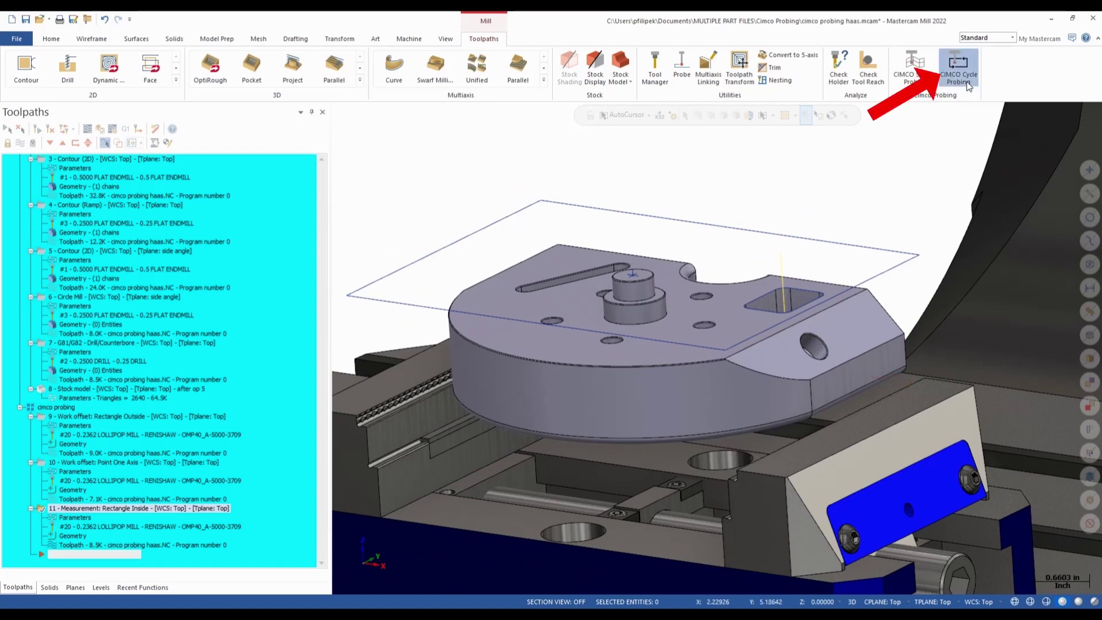
pyautogui.click(969, 86)
# - Start a Diameter Inside 4-Points inspection cycle and show its geometry and parameters
pyautogui.moveTo(1003, 118)
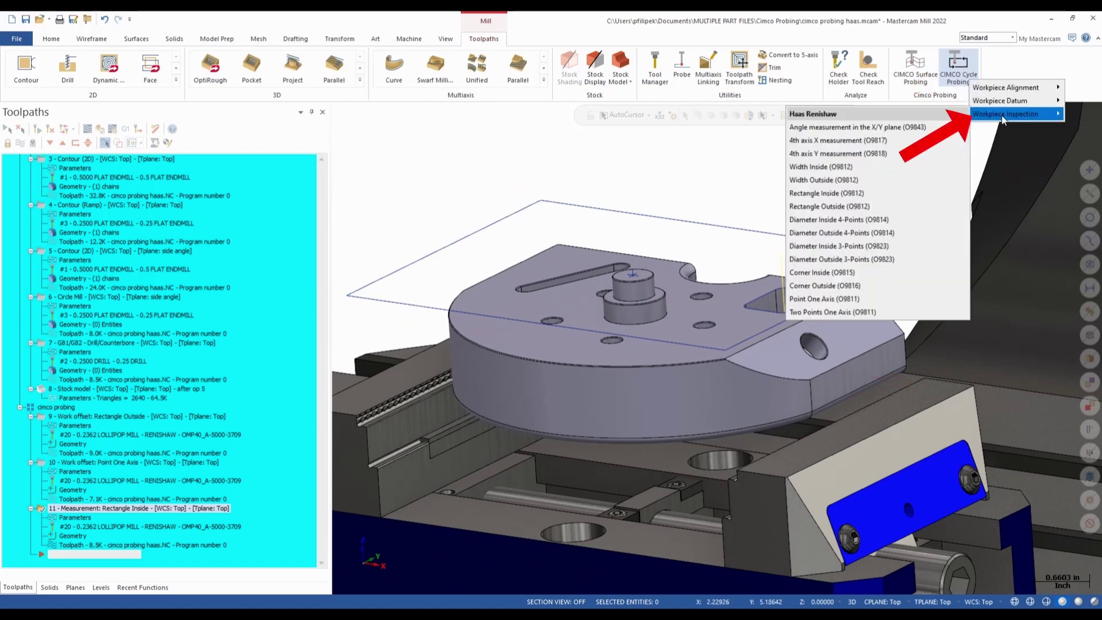
pyautogui.click(839, 221)
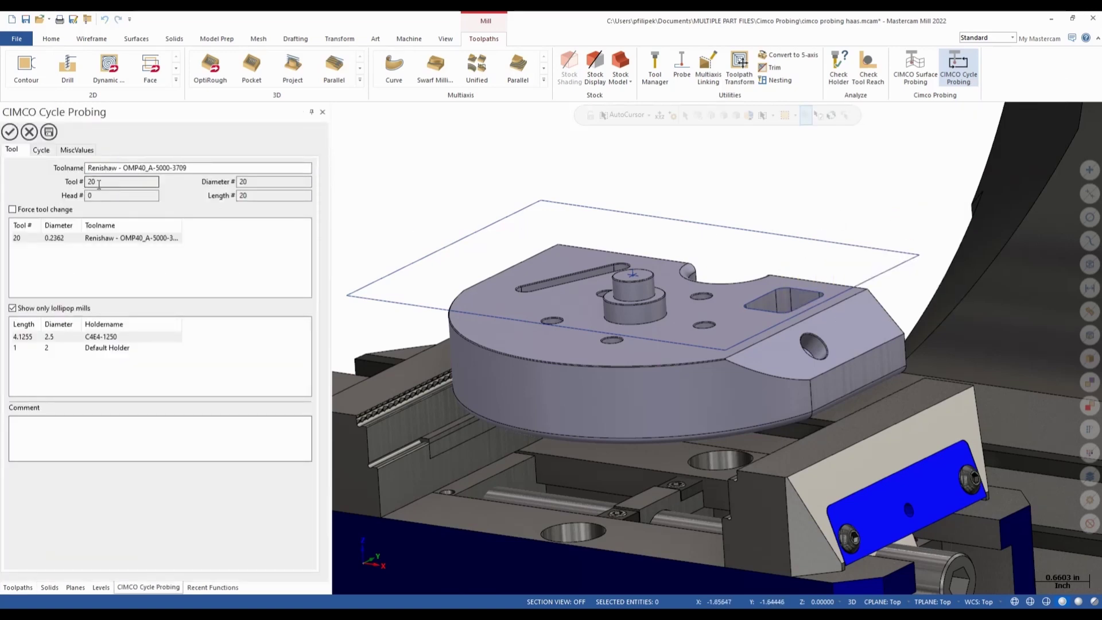
pyautogui.click(42, 151)
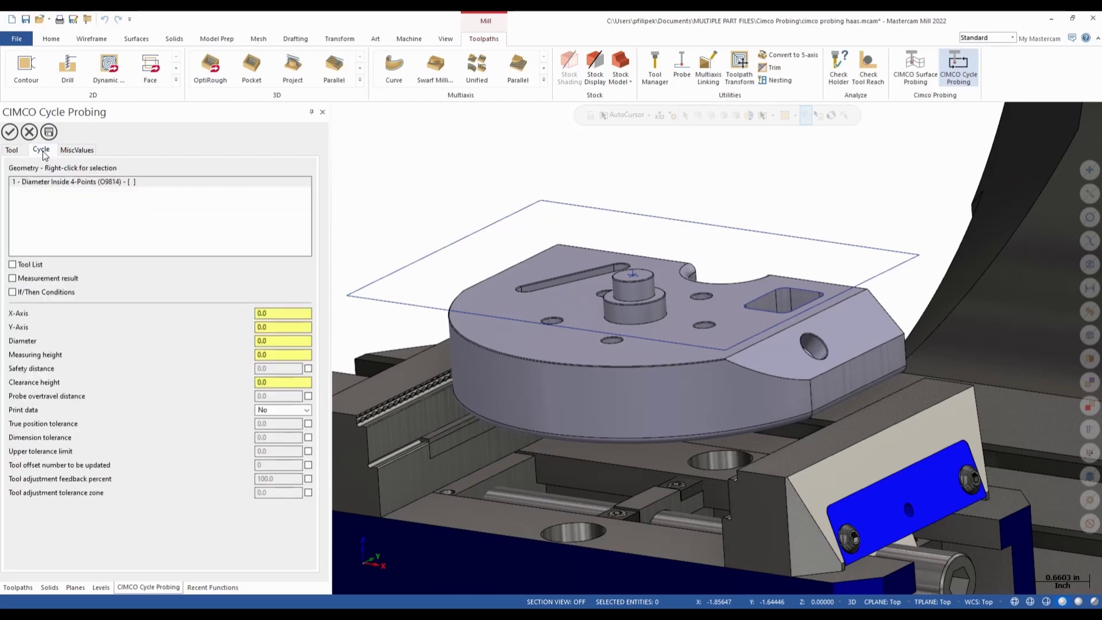
# - Select the angled side hole's arc and assign the 'angle flat' plane to the cycle
pyautogui.rightClick(61, 184)
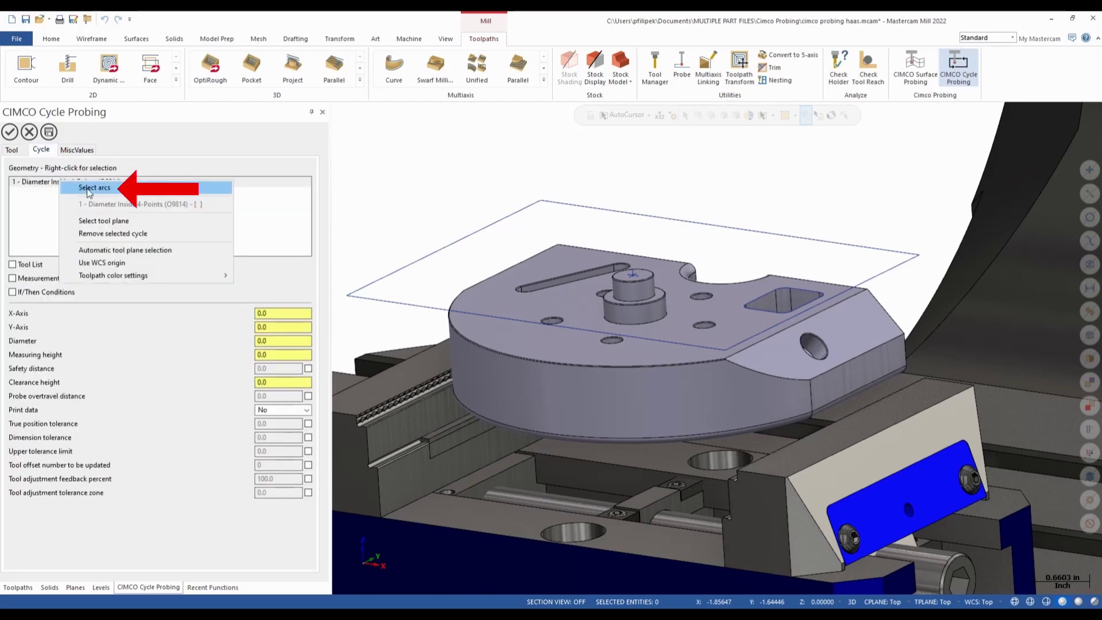
pyautogui.click(89, 189)
pyautogui.scroll(4, 824, 348)
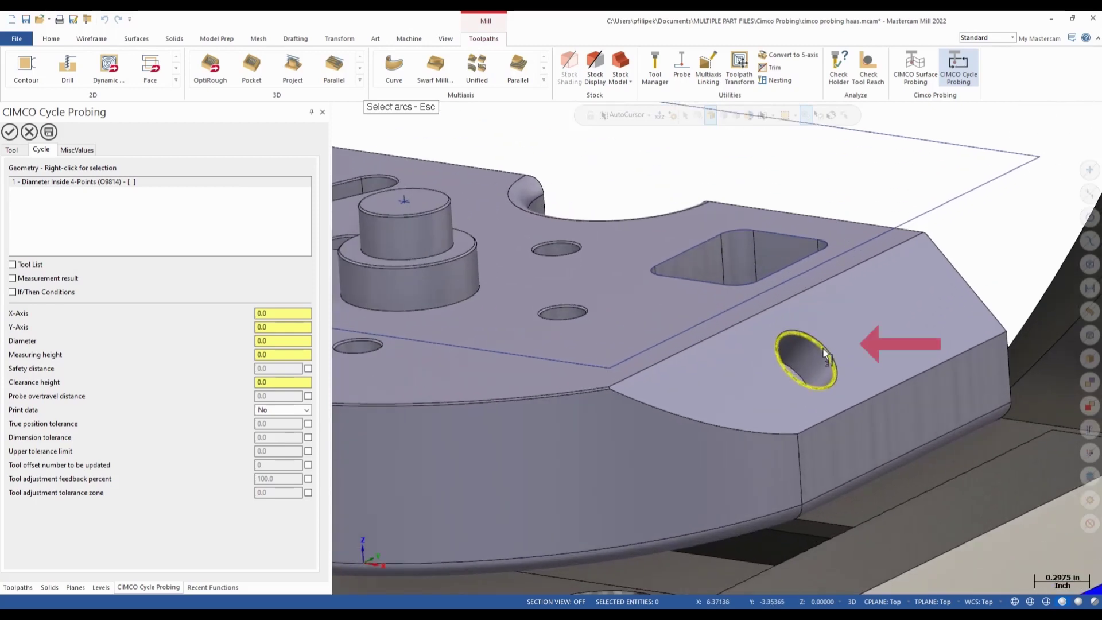
pyautogui.click(823, 349)
pyautogui.scroll(-5, 925, 309)
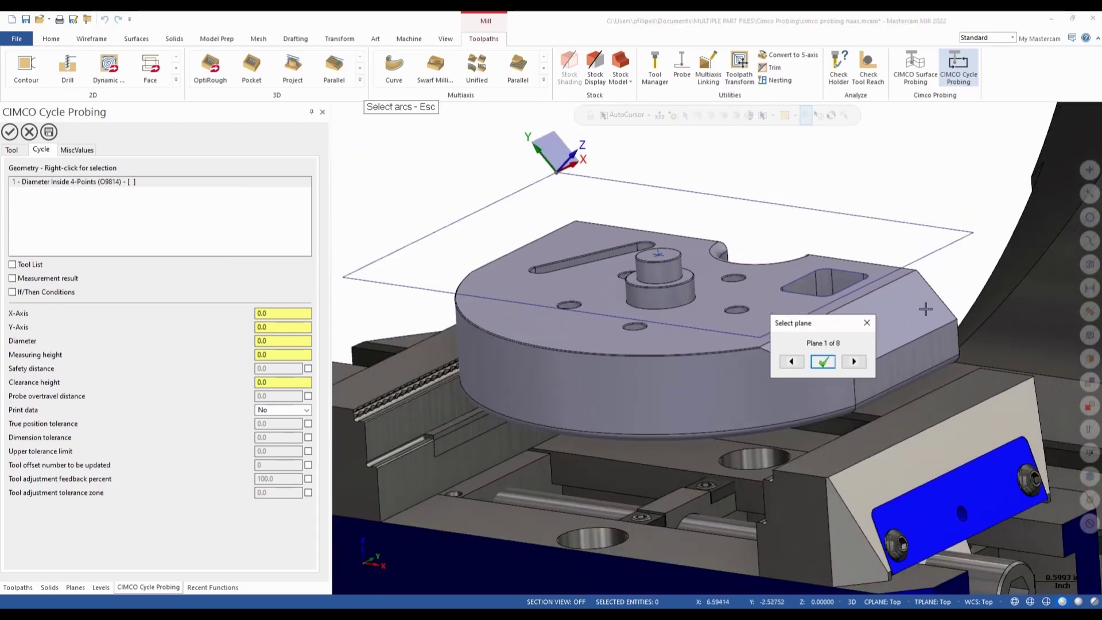
pyautogui.scroll(-1, 926, 309)
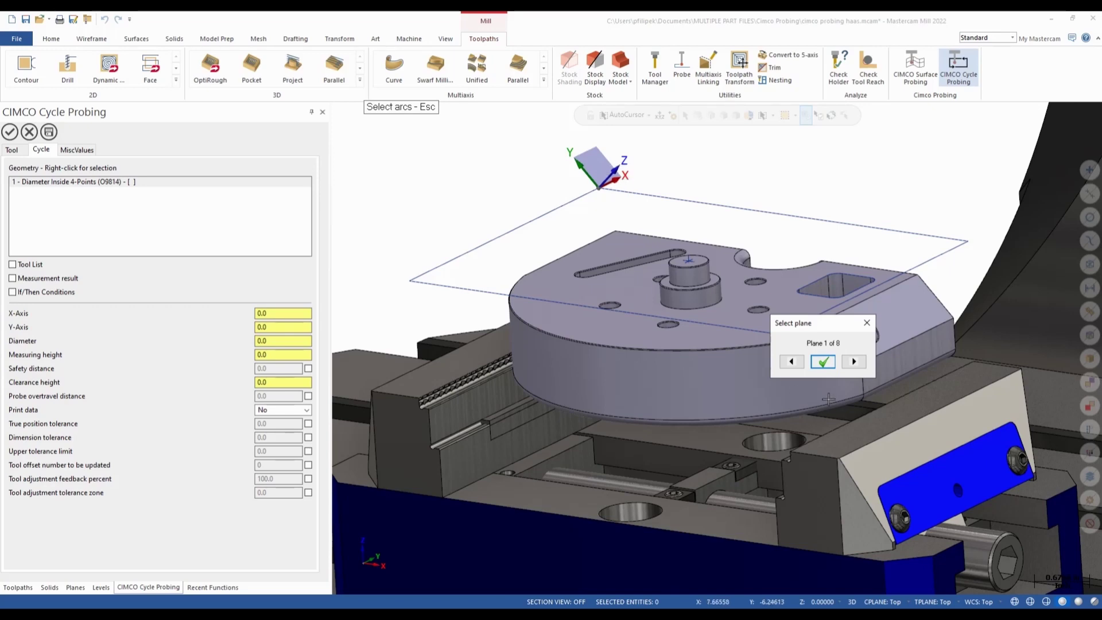
pyautogui.click(823, 361)
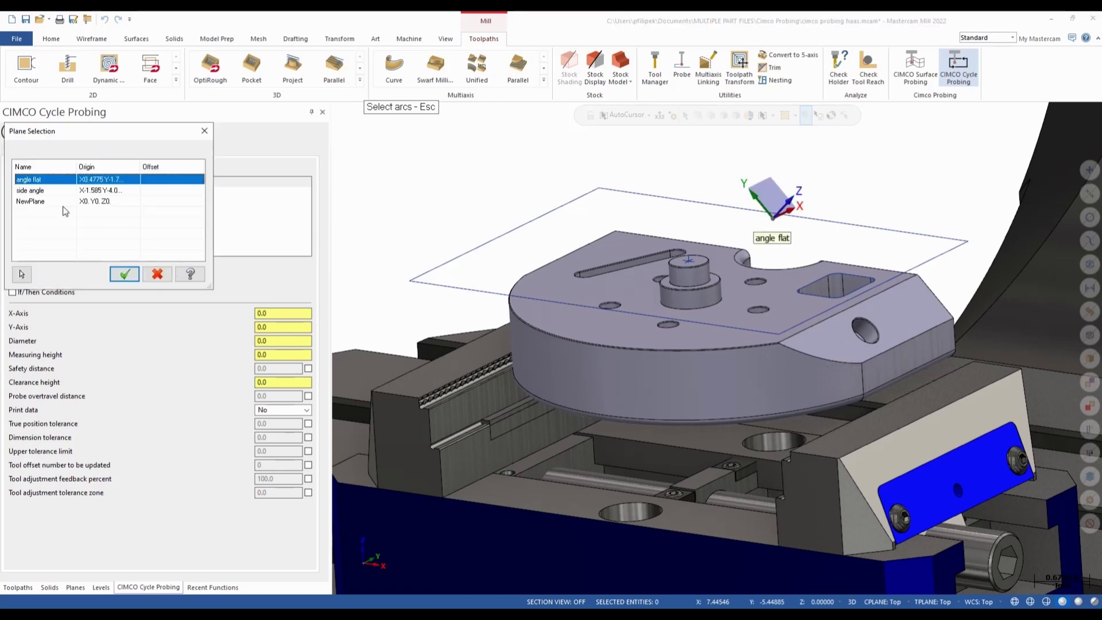
pyautogui.click(126, 275)
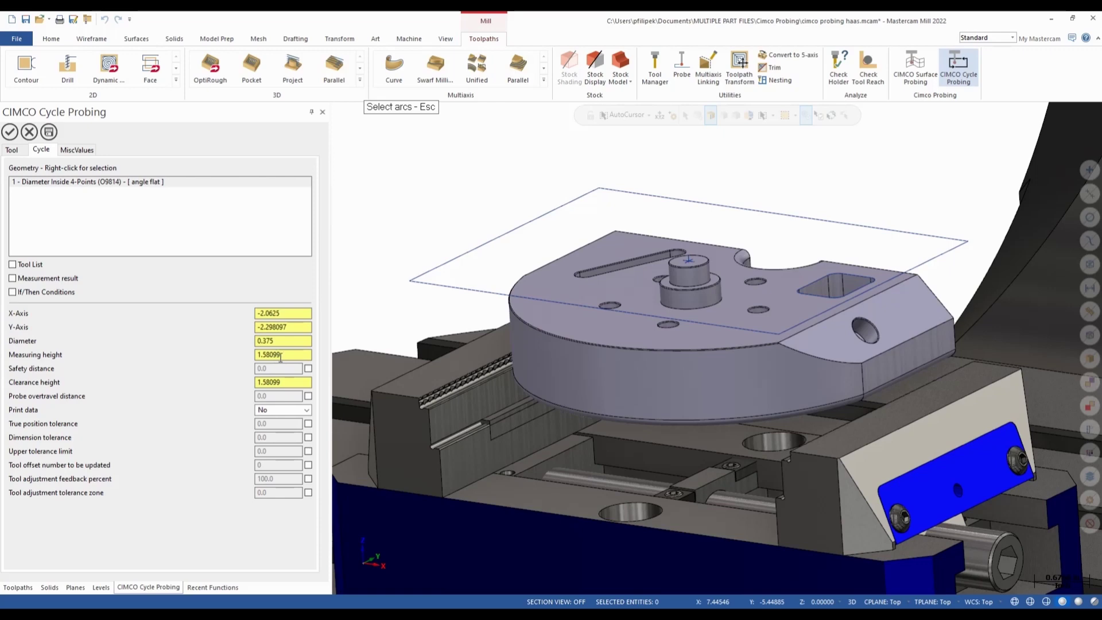
# - Lower the measuring height to 1.28099 and check the hole's 0.375 diameter
pyautogui.scroll(-1, 288, 355)
pyautogui.scroll(-3, 290, 355)
pyautogui.click(285, 341)
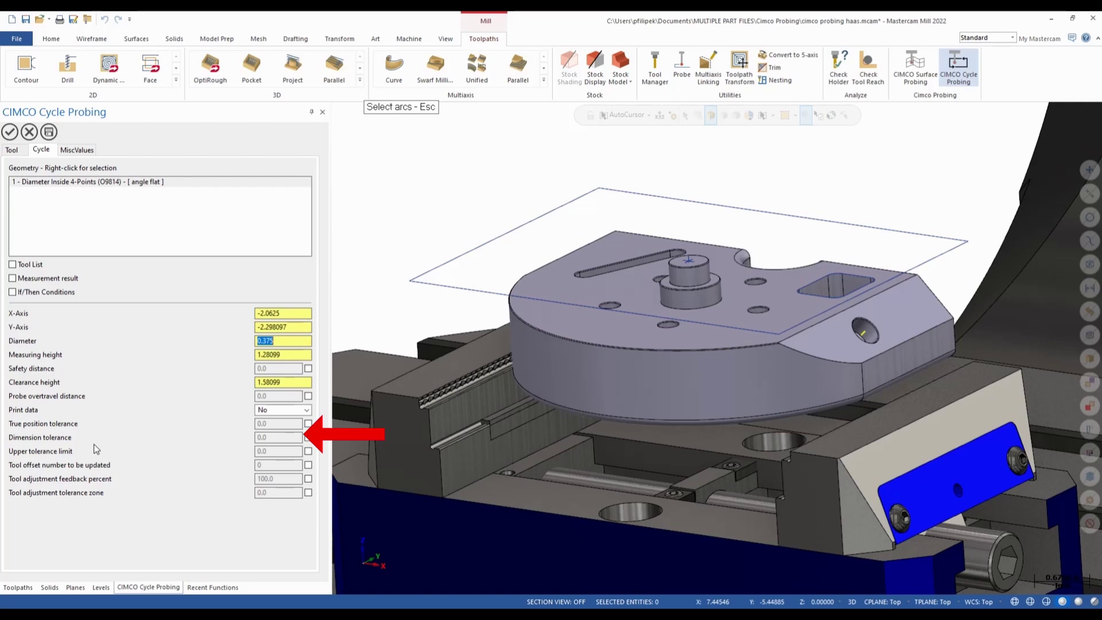
# - Enable a 0.002 dimension tolerance, tool offset number 1 and 100% feedback
pyautogui.click(309, 438)
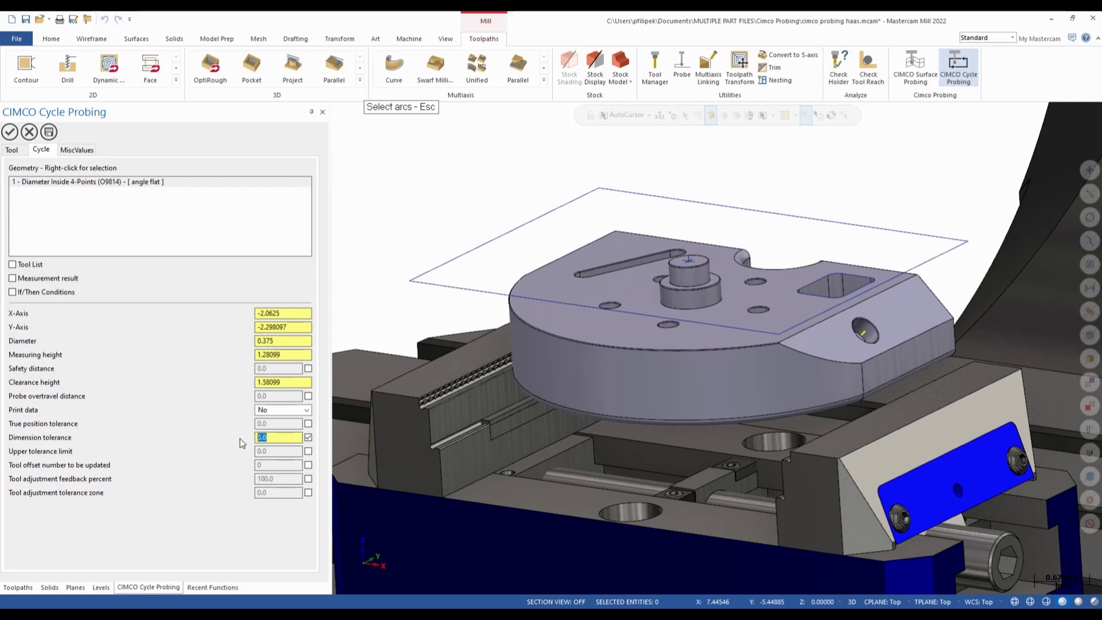
pyautogui.write('.002')
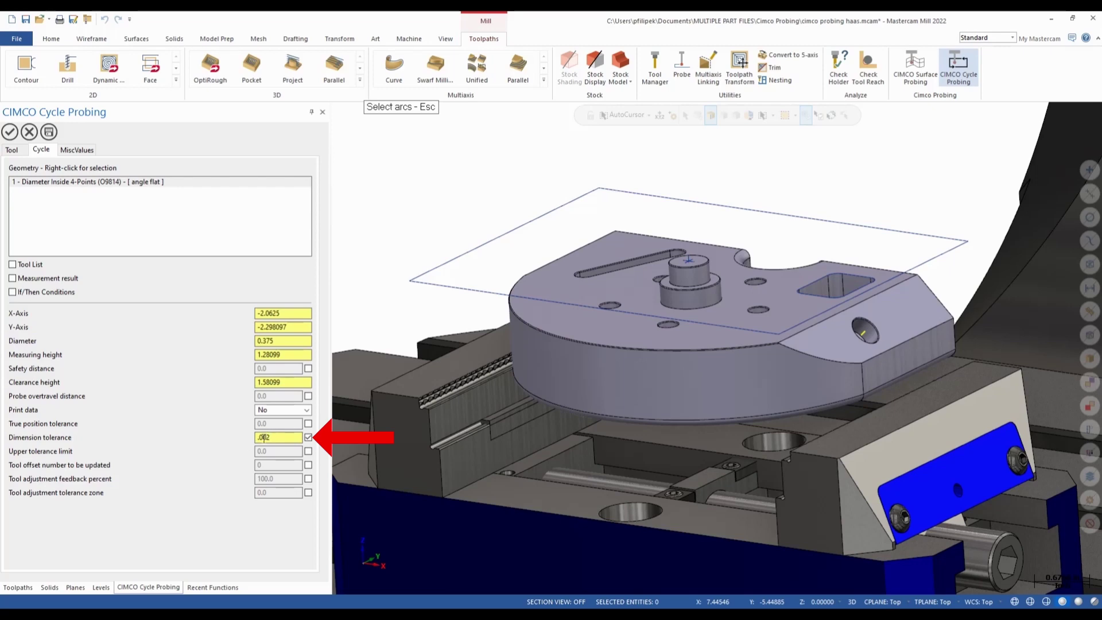
pyautogui.click(308, 465)
pyautogui.doubleClick(287, 466)
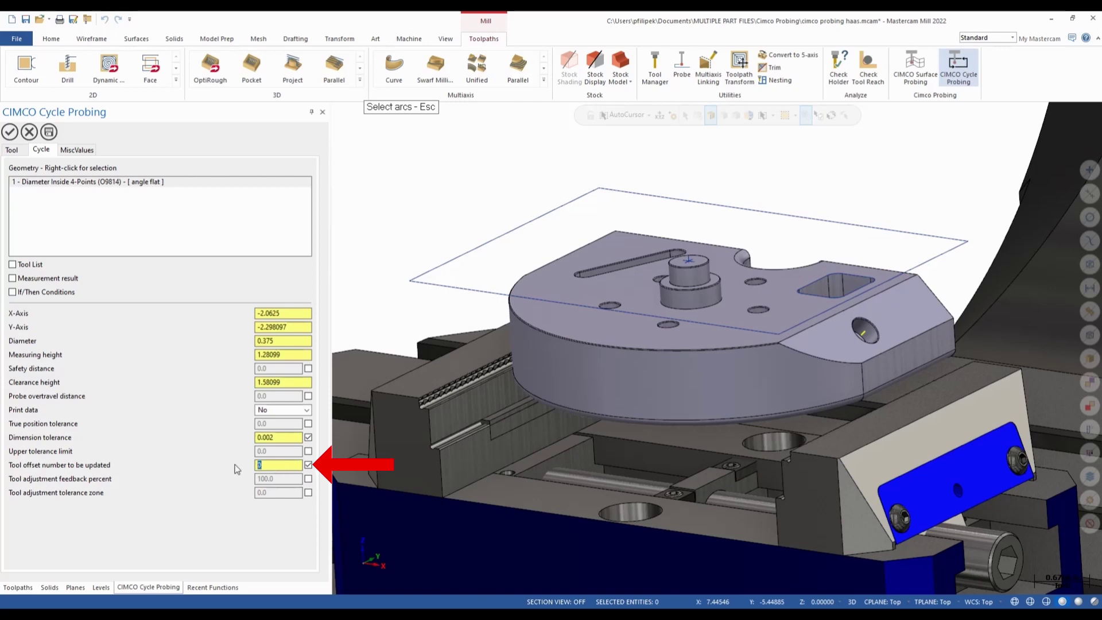
pyautogui.write('1')
pyautogui.click(309, 479)
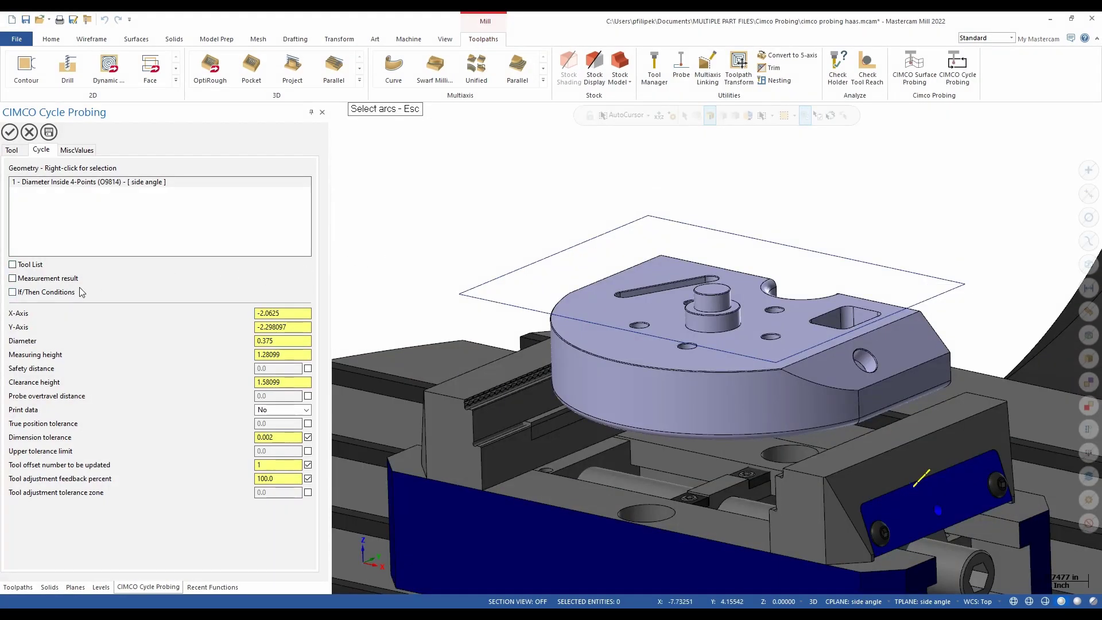
# - Enable If/Then conditions, keeping Continue as the Scrap action
pyautogui.click(12, 293)
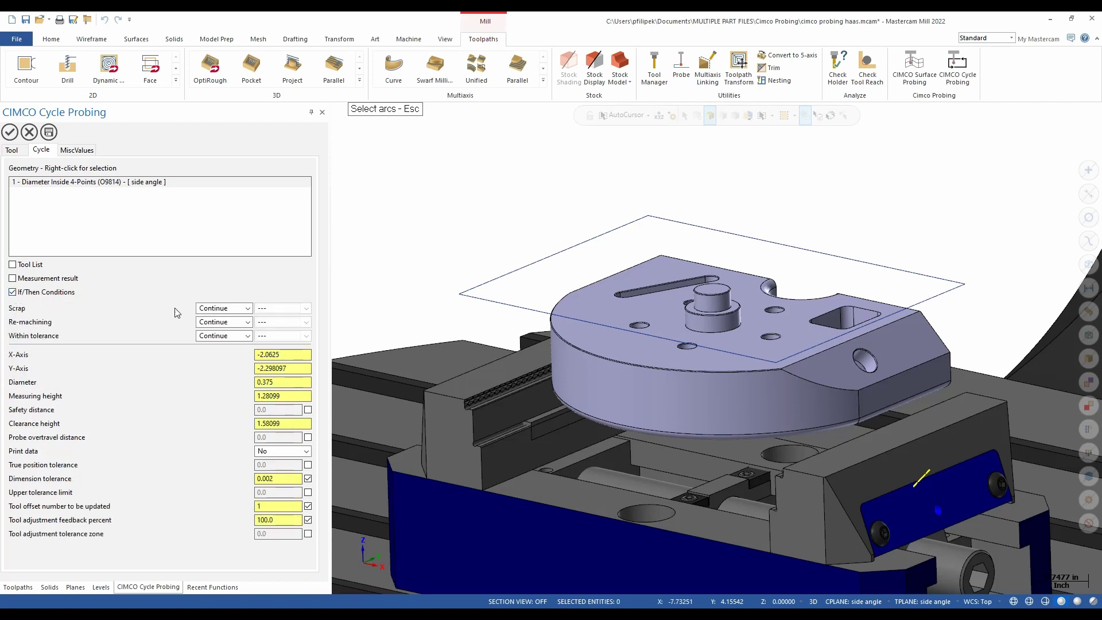
pyautogui.click(248, 309)
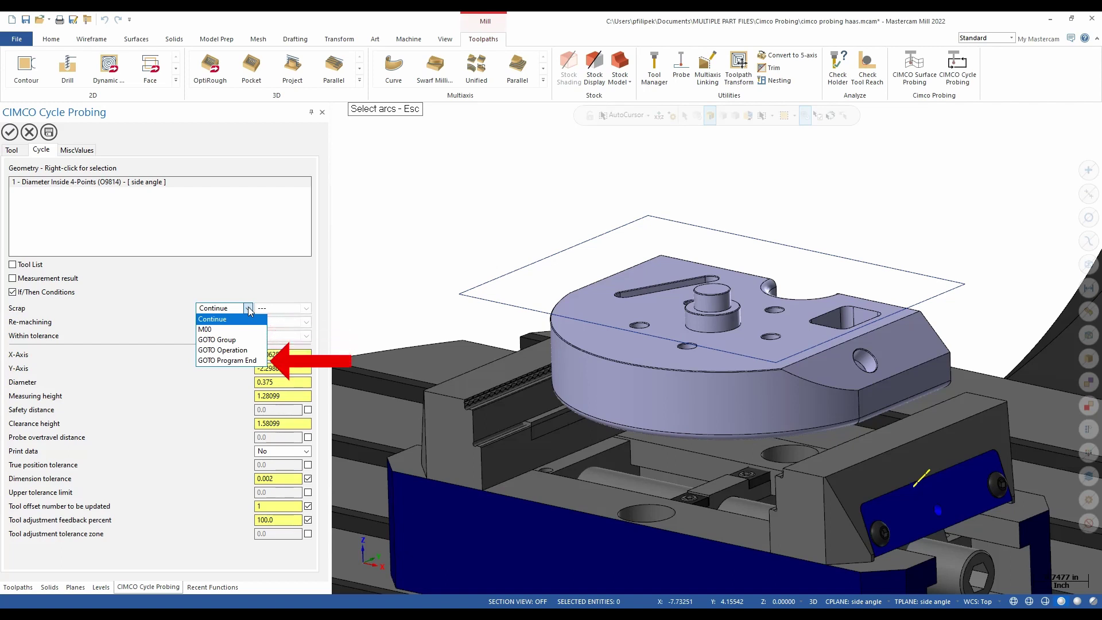
pyautogui.click(172, 314)
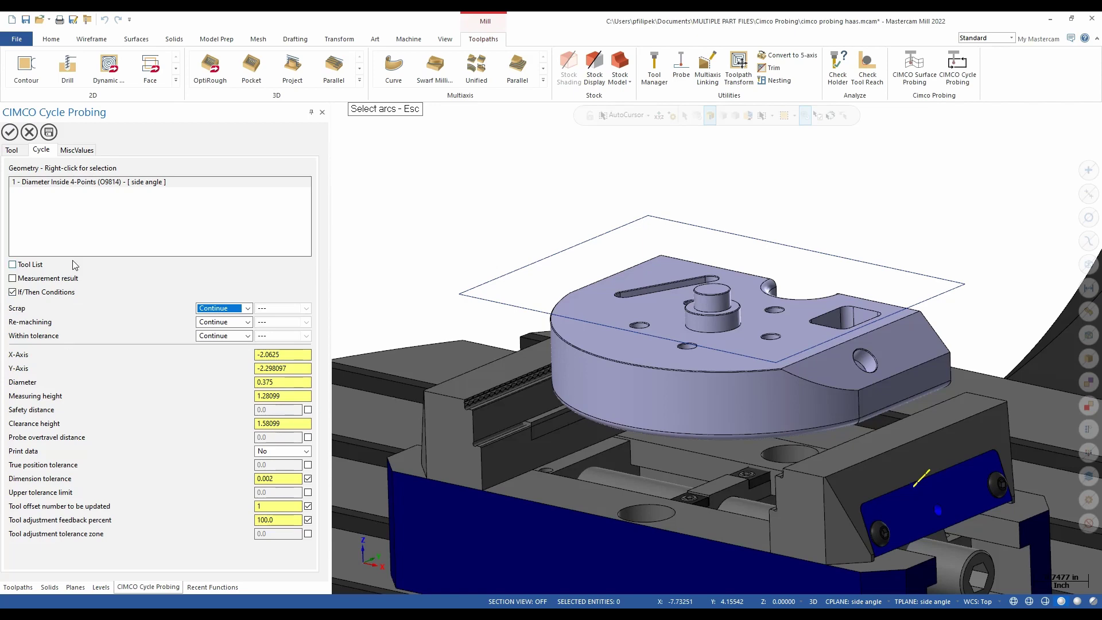
# - Create operation 12, backplot its probe moves, and bring up the machine simulator
pyautogui.click(11, 136)
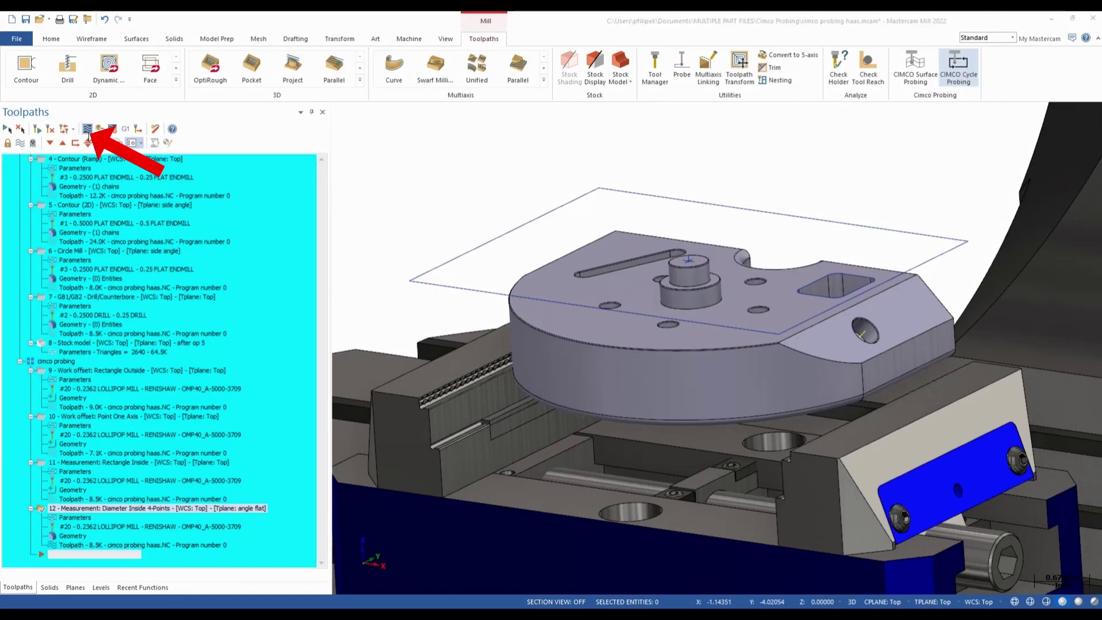
pyautogui.click(87, 128)
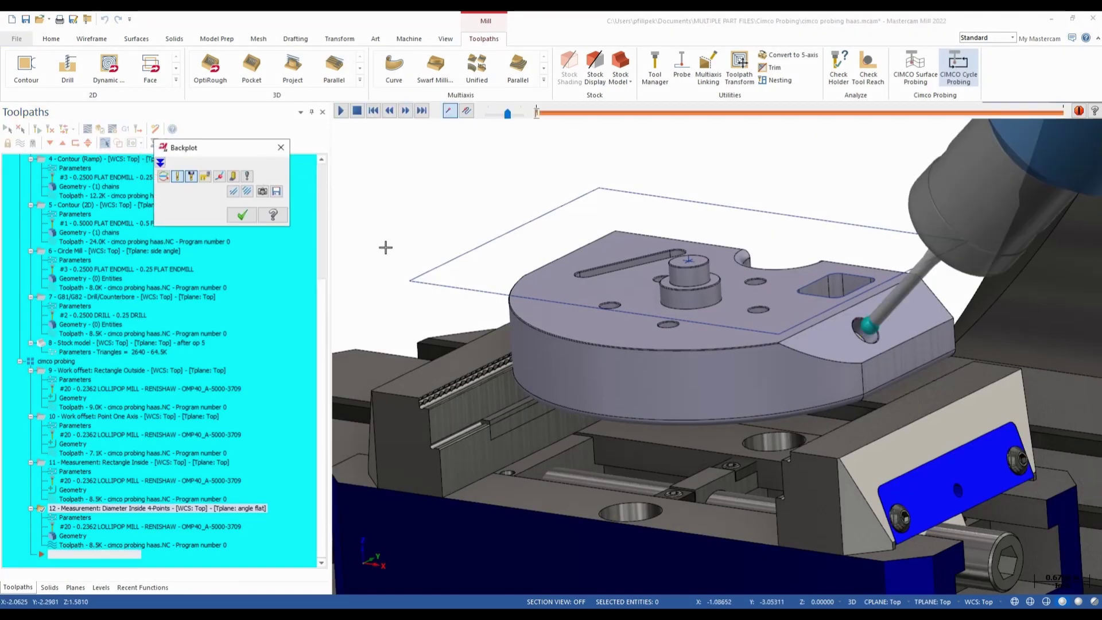
pyautogui.scroll(-3, 386, 248)
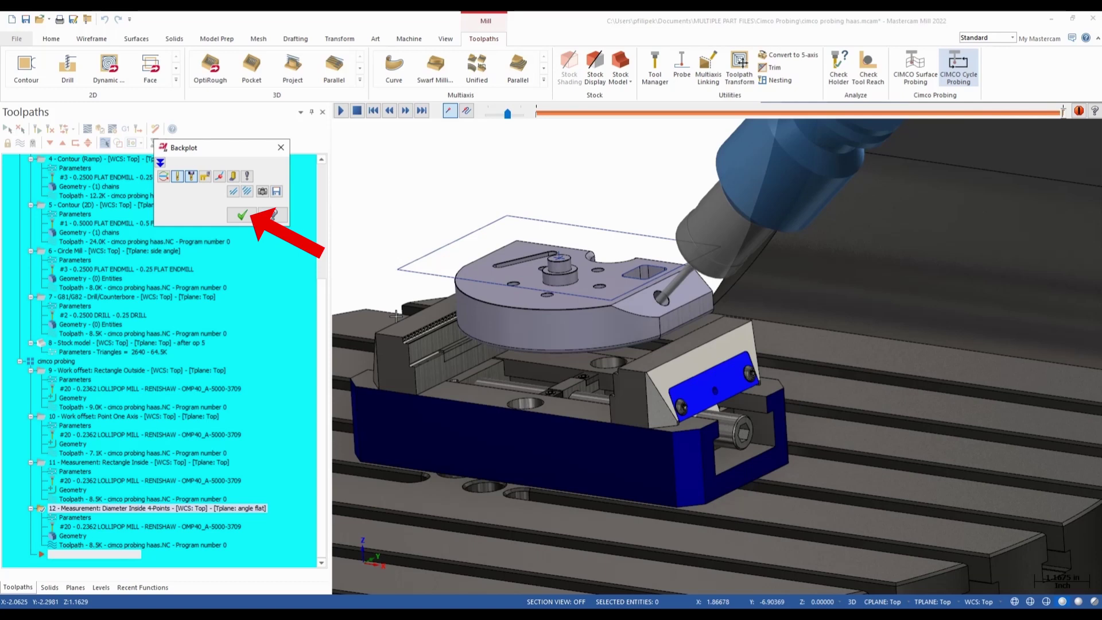
pyautogui.click(251, 217)
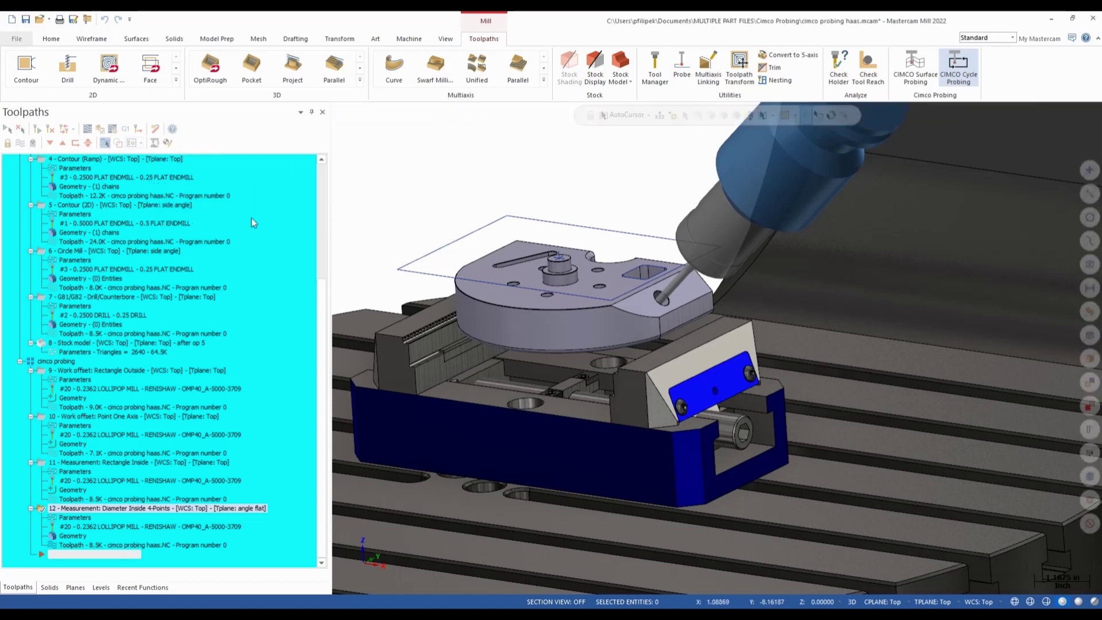
pyautogui.moveTo(519, 614)
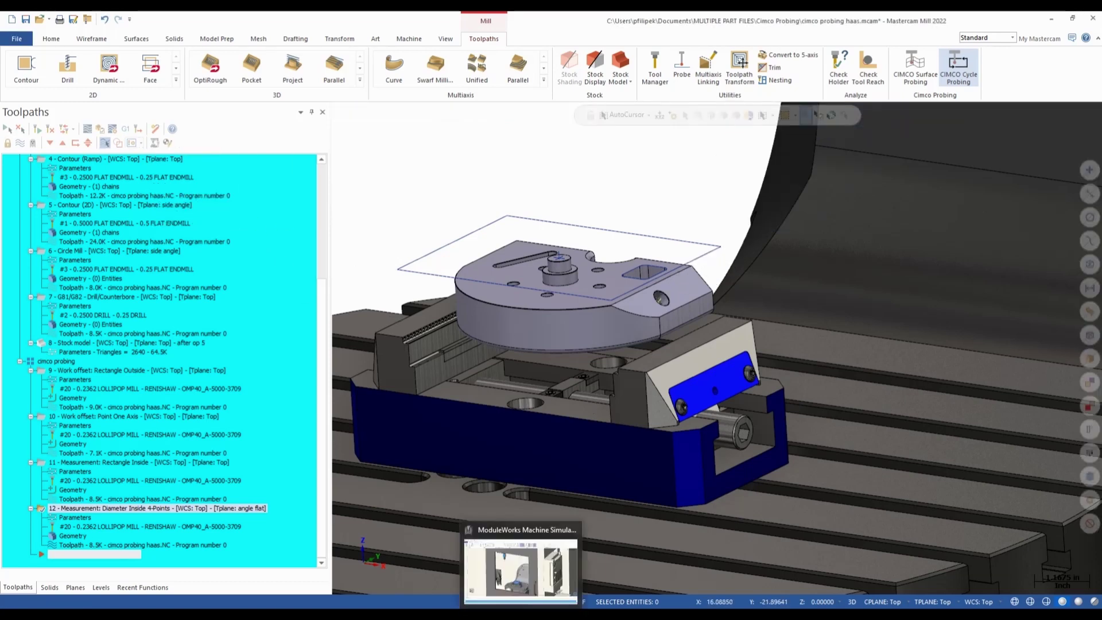
pyautogui.click(520, 571)
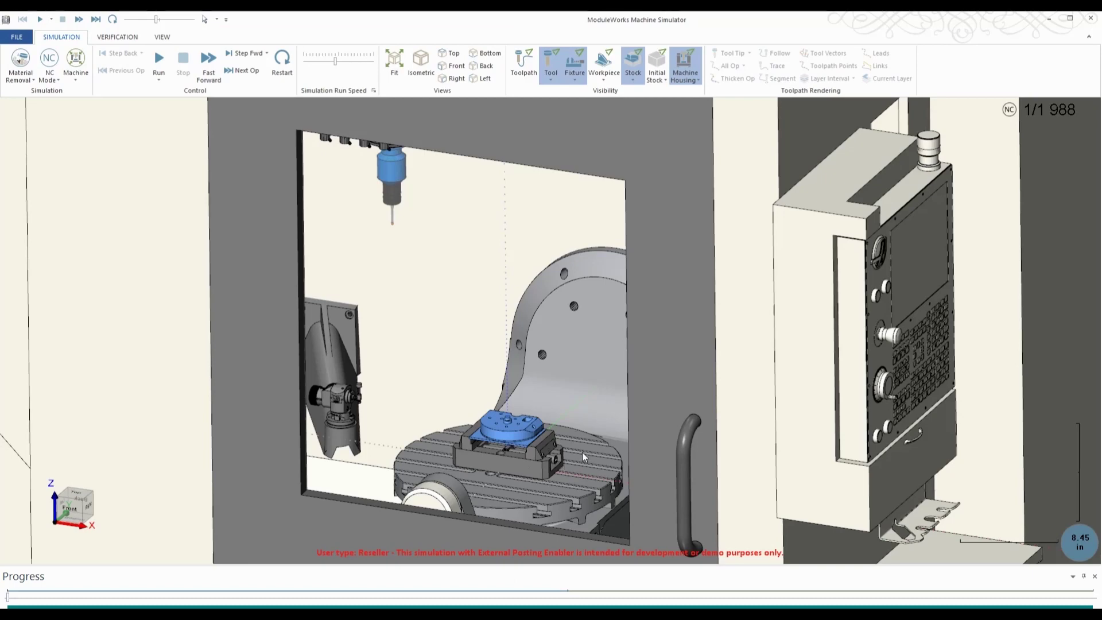
# - Run the full probing simulation at increased speed, then view the G-code and probe log image
pyautogui.click(159, 60)
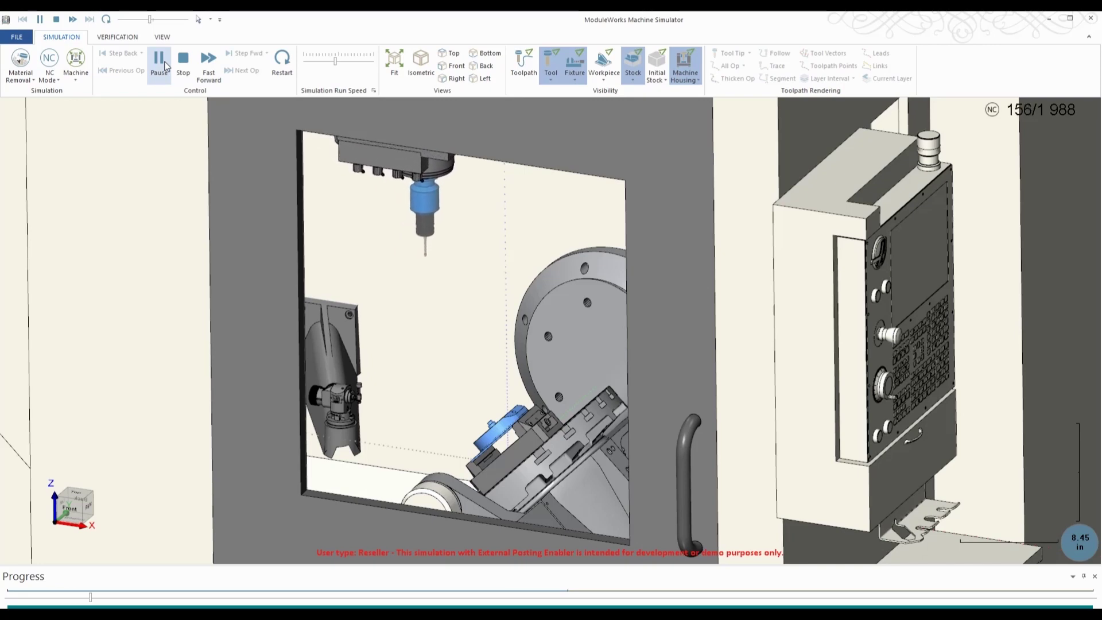
pyautogui.moveTo(332, 63); pyautogui.dragTo(342, 58)
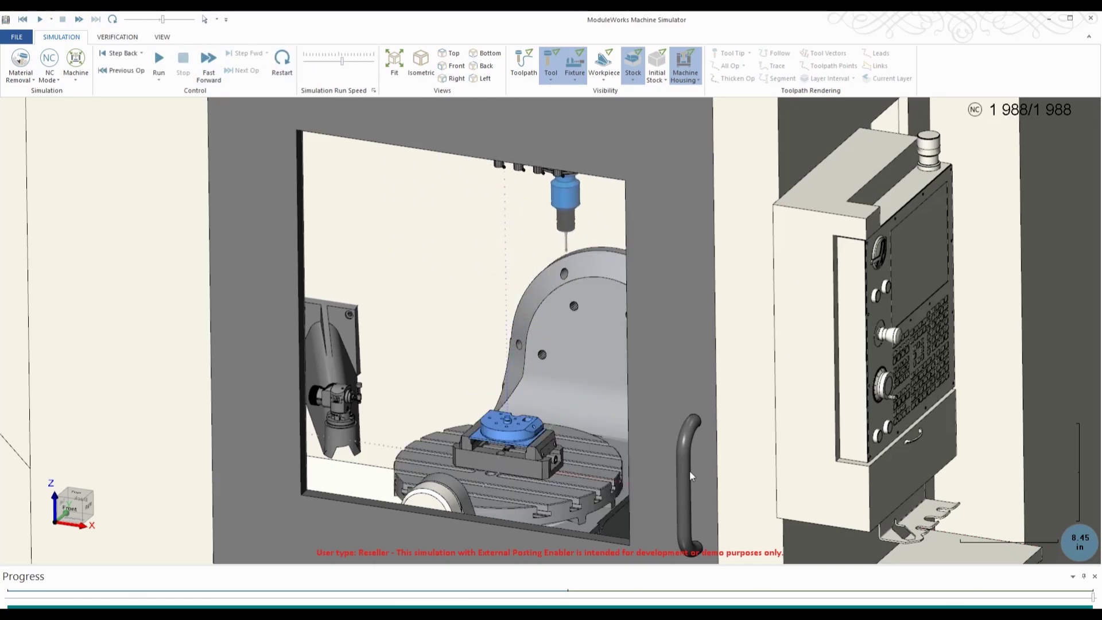
pyautogui.hotkey('alt', 'Tab')
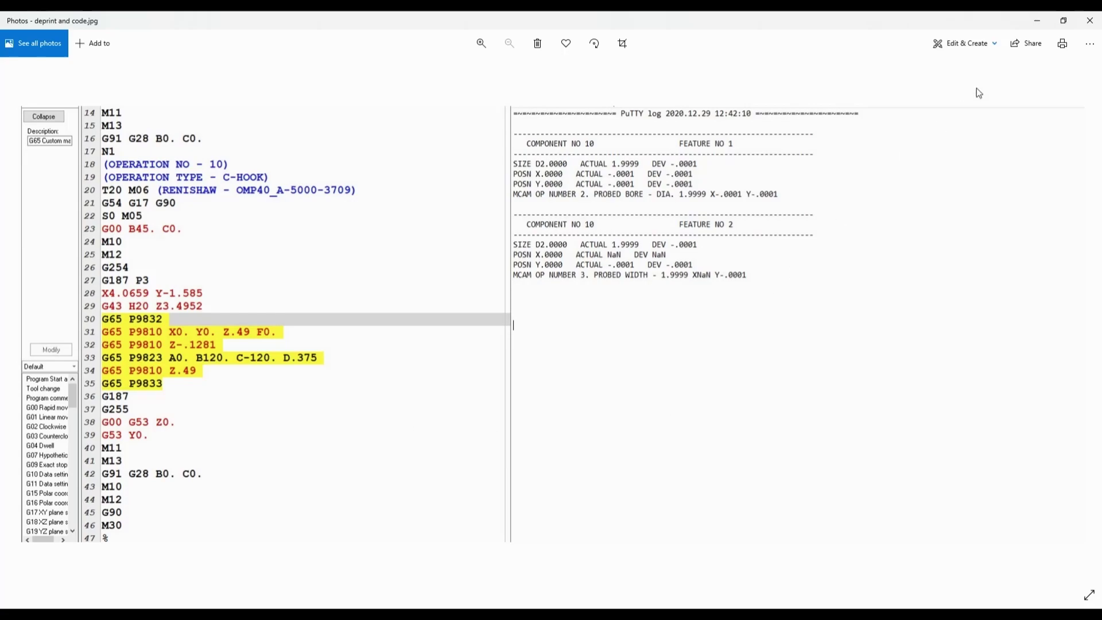
# - Minimize the Photos viewer and the ModuleWorks simulator to return to Mastercam
pyautogui.click(1037, 27)
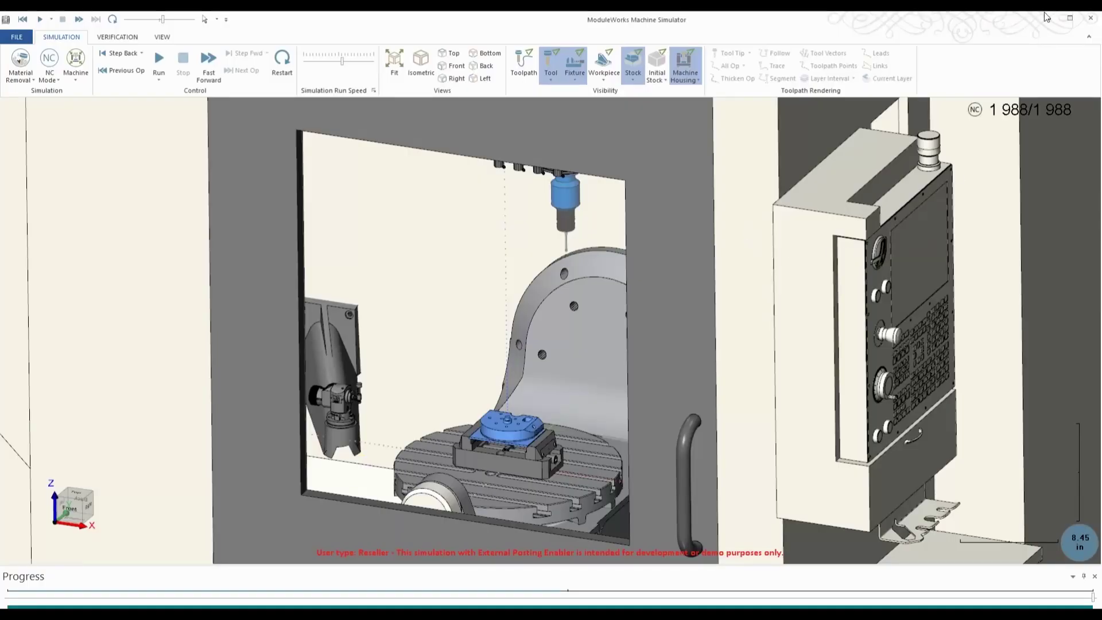
pyautogui.click(1048, 21)
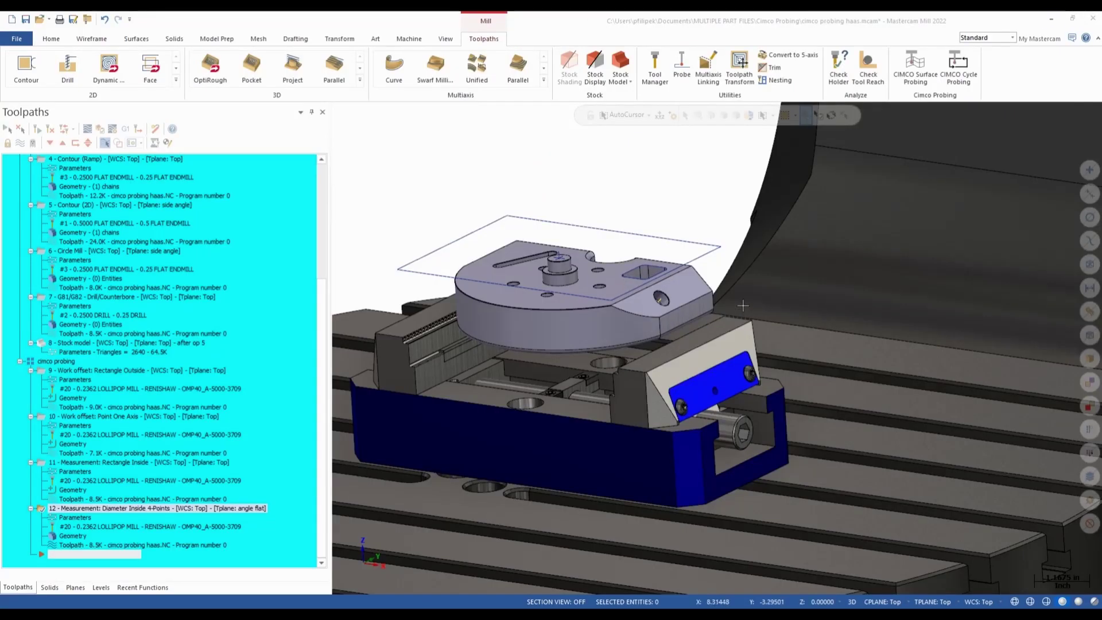